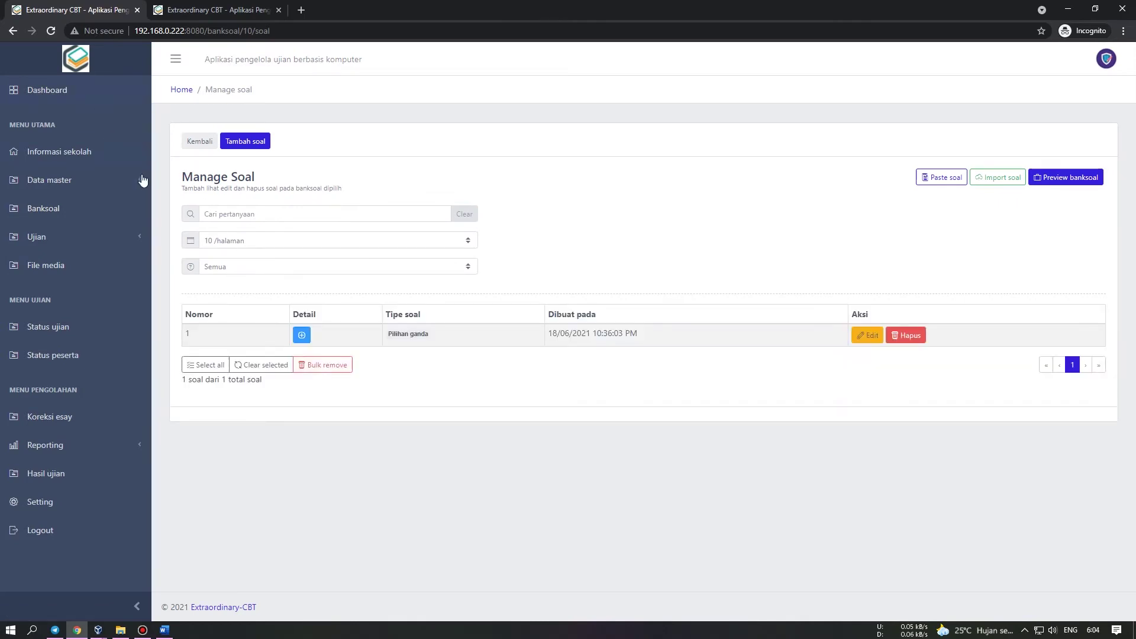
Examine the details of question number 1 in the question bank, including its image and answer options.
{"action": "left_click", "coordinate": [301, 335]}
{"action": "scroll", "coordinate": [336, 442], "scroll_direction": "down", "scroll_amount": 5}
{"action": "scroll", "coordinate": [380, 383], "scroll_direction": "up", "scroll_amount": 5}
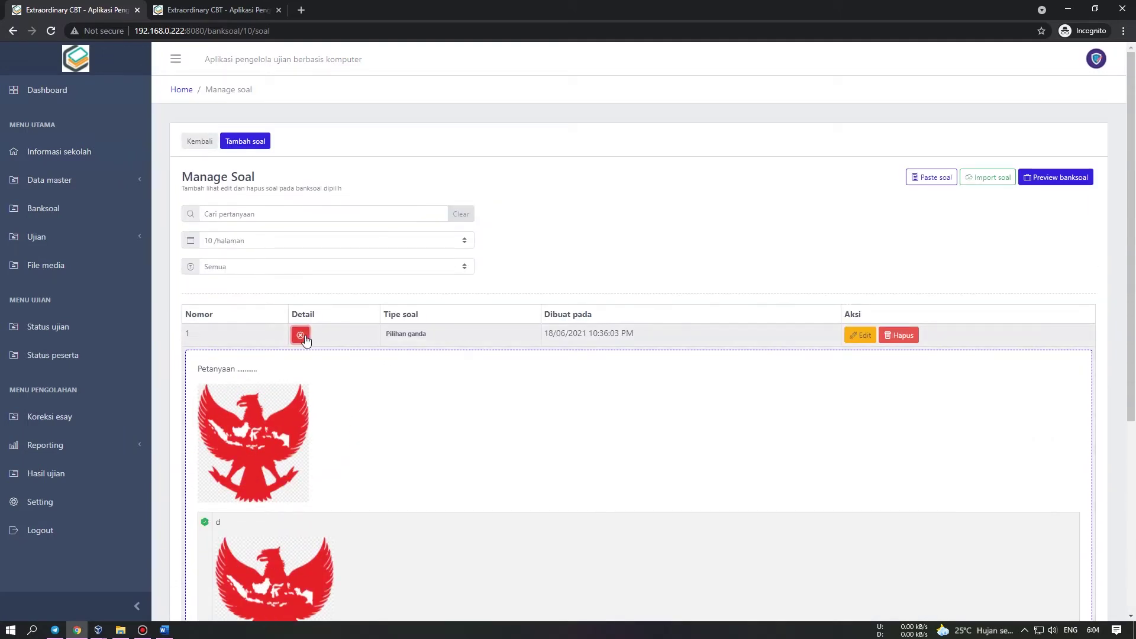
{"action": "left_click", "coordinate": [301, 335]}
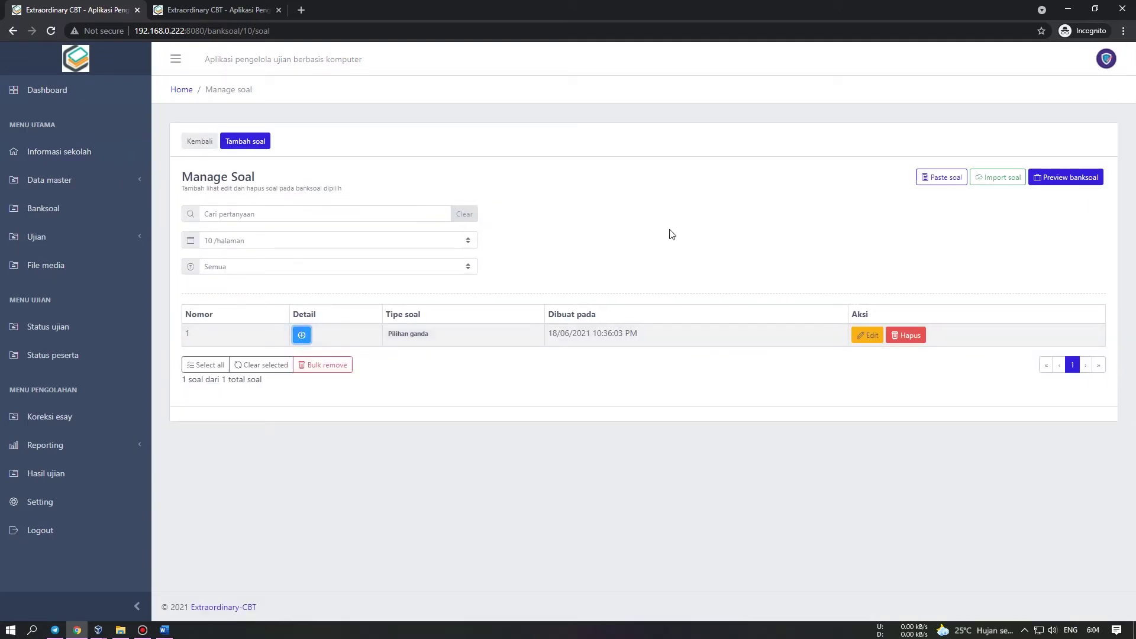
Open the Paste soal page of this question bank and activate the Soal editor.
{"action": "left_click", "coordinate": [942, 185]}
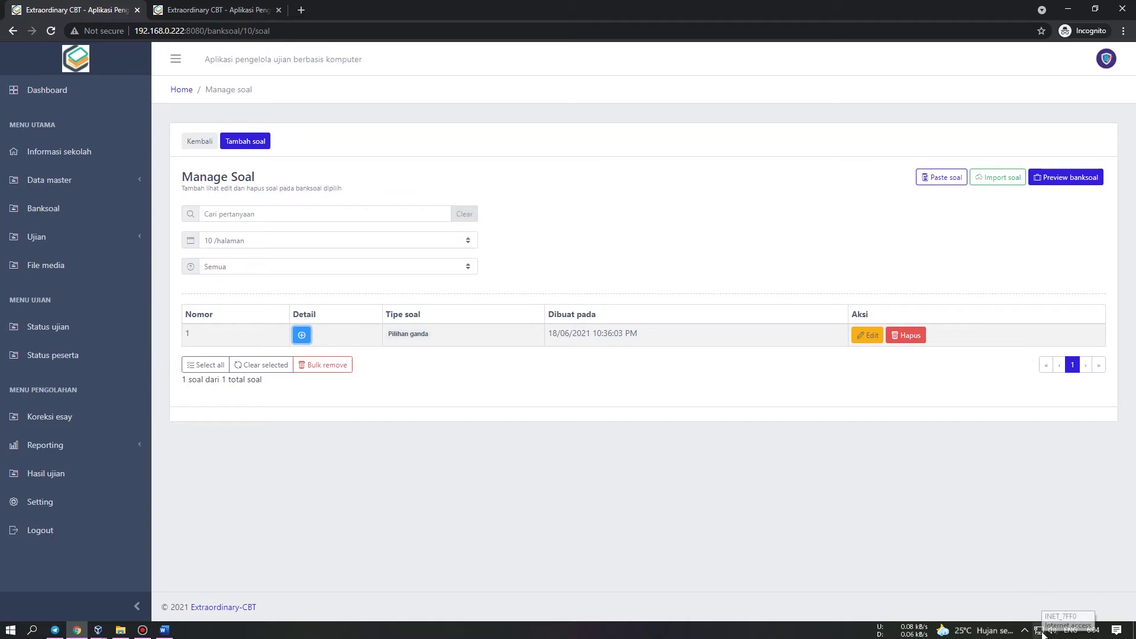
{"action": "left_click", "coordinate": [571, 228]}
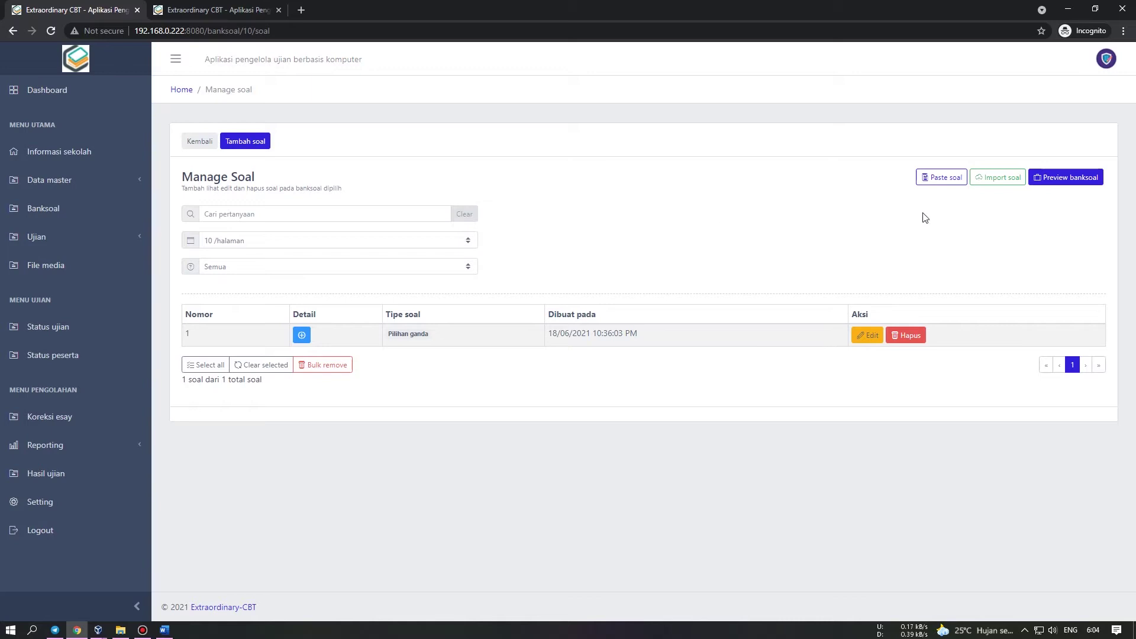
{"action": "left_click", "coordinate": [947, 178]}
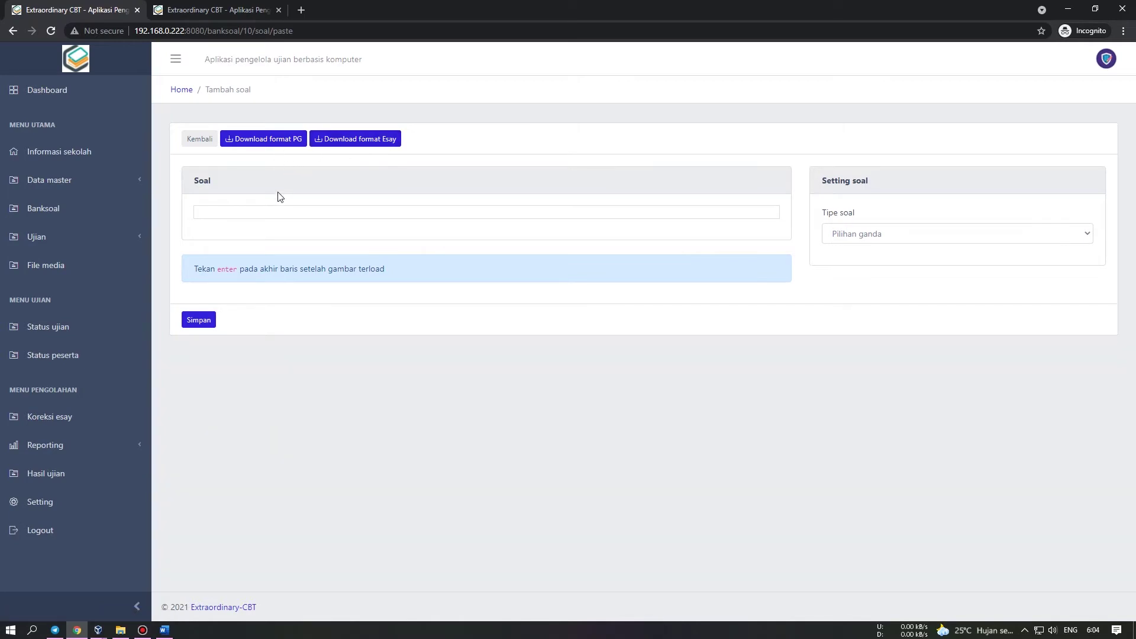
{"action": "left_click", "coordinate": [258, 213]}
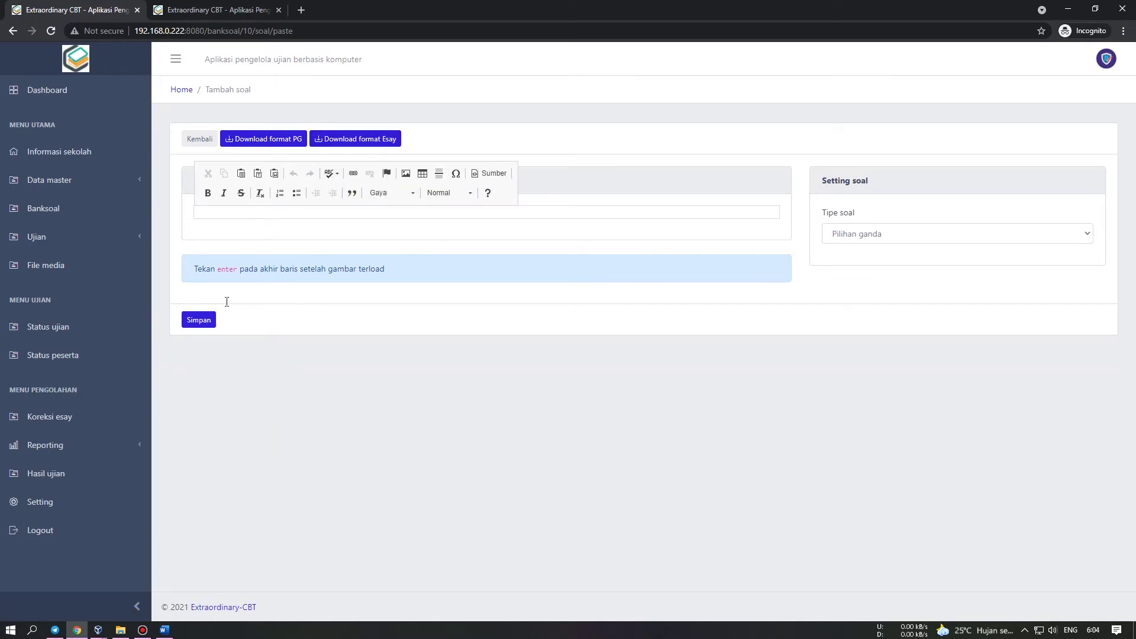
Switch to the blank Word document and write the question line "Soal ..........", leaving an empty line below it.
{"action": "left_click", "coordinate": [164, 629]}
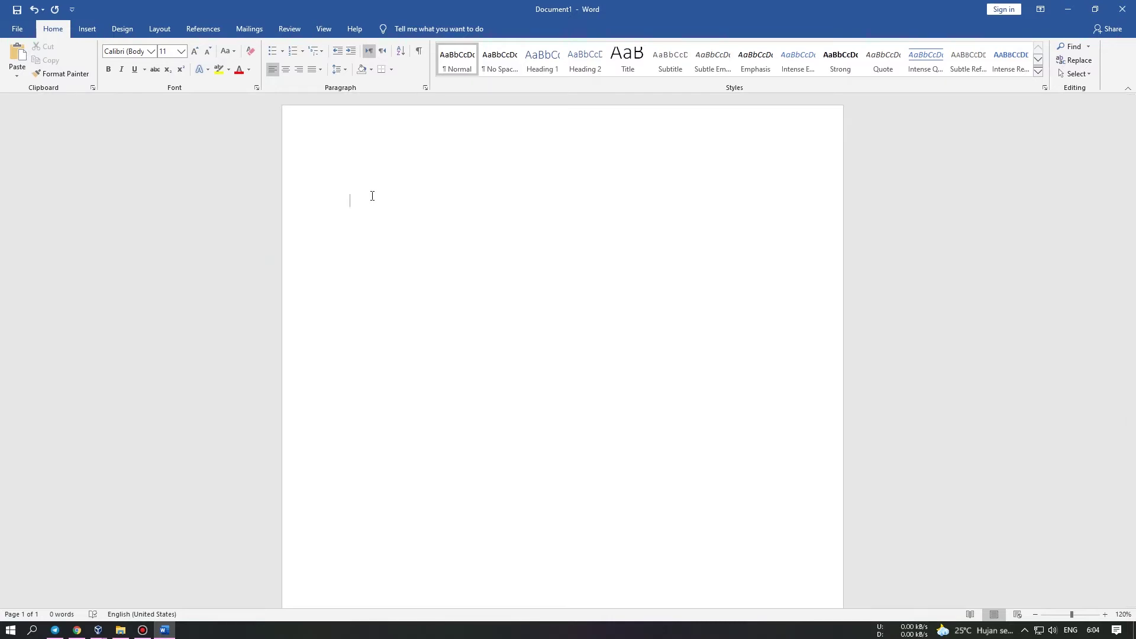
{"action": "type", "text": "Ao"}
{"action": "key", "text": "BackSpace"}
{"action": "key", "text": "BackSpace"}
{"action": "key", "text": "BackSpace"}
{"action": "type", "text": "oal ........."}
{"action": "key", "text": "Return"}
{"action": "key", "text": "Return"}
{"action": "left_click", "coordinate": [128, 614]}
{"action": "left_click", "coordinate": [120, 631]}
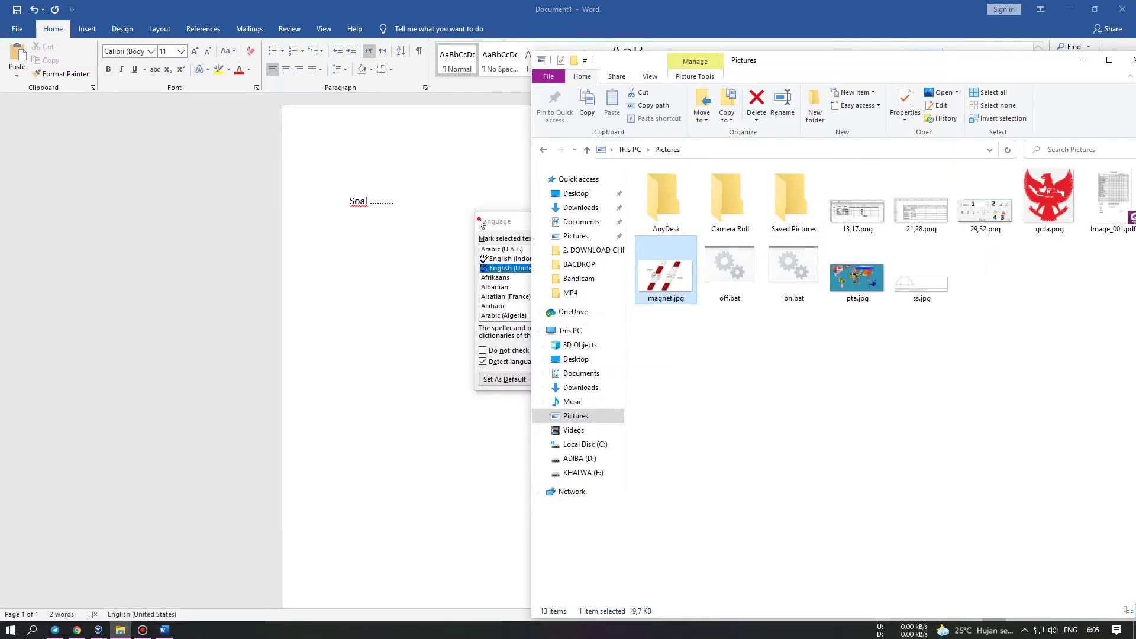
{"action": "left_click", "coordinate": [484, 243]}
{"action": "left_click", "coordinate": [385, 367]}
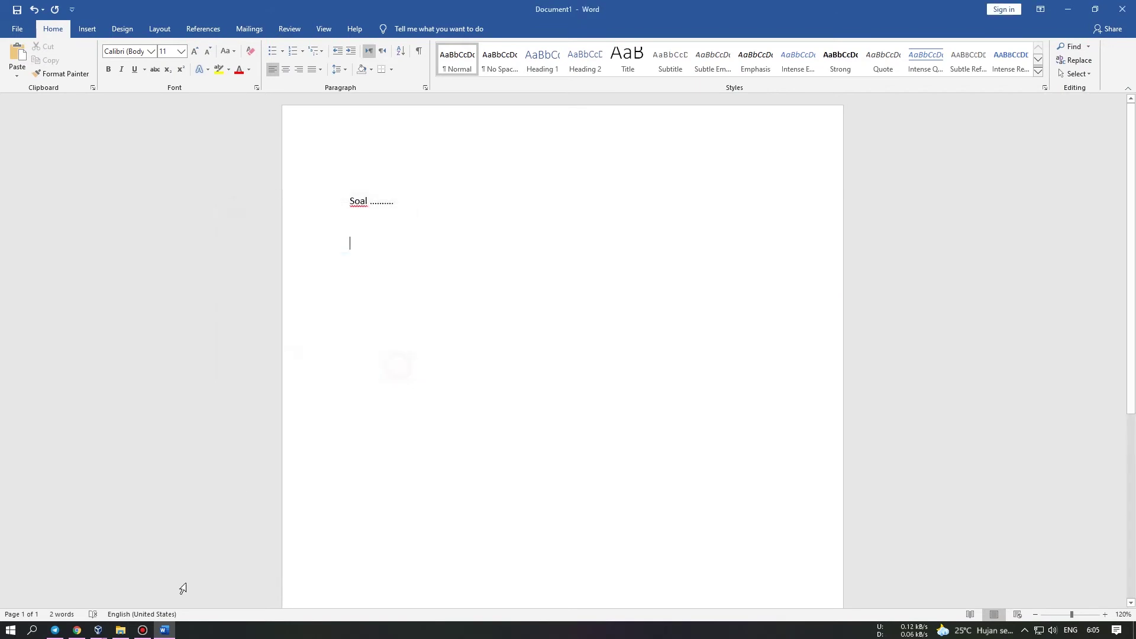
Insert magnet.jpg from the Pictures folder below the question line and shrink it proportionally to less than half its width.
{"action": "left_click", "coordinate": [120, 631]}
{"action": "left_click_drag", "start_coordinate": [668, 278], "coordinate": [390, 241]}
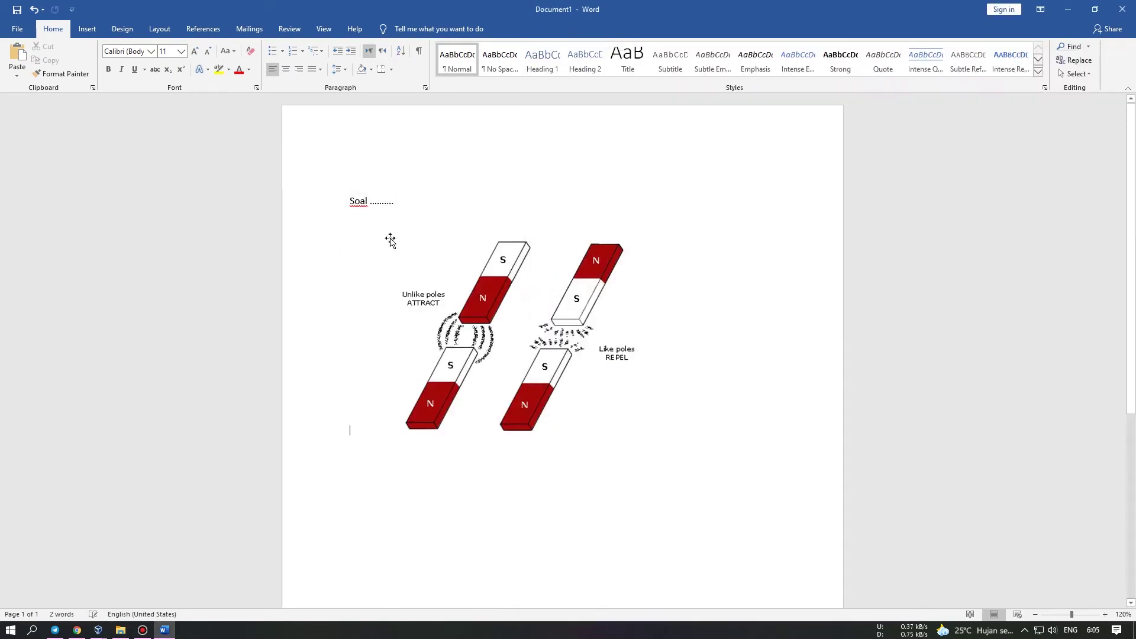
{"action": "left_click", "coordinate": [549, 342]}
{"action": "left_click_drag", "start_coordinate": [690, 435], "coordinate": [494, 320]}
{"action": "left_click", "coordinate": [500, 322]}
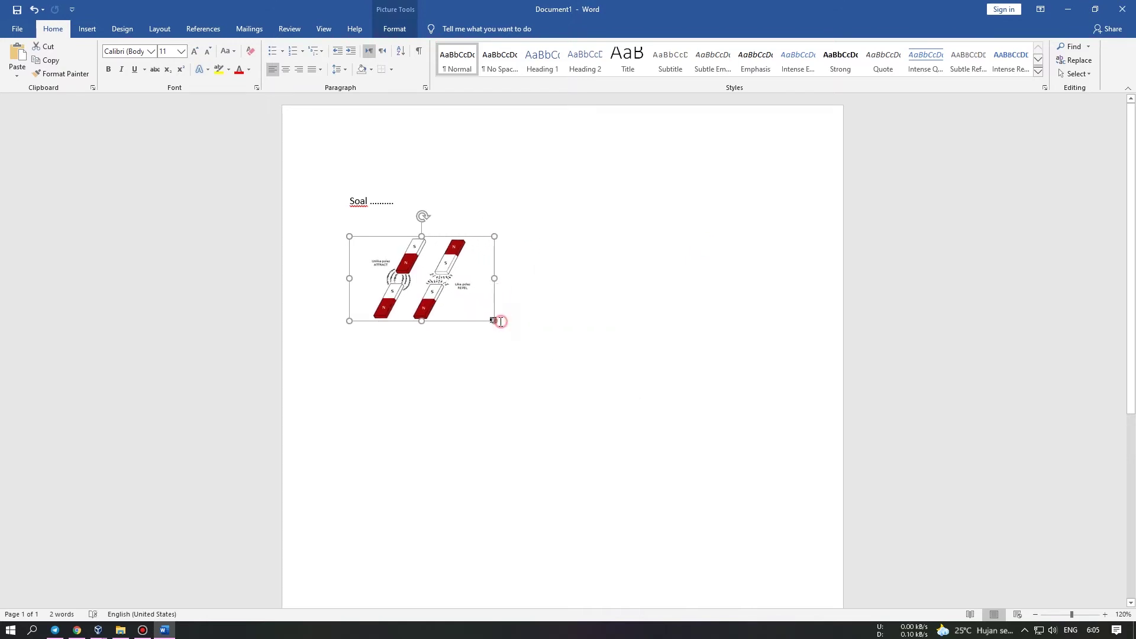
{"action": "left_click", "coordinate": [469, 292]}
{"action": "left_click", "coordinate": [508, 321]}
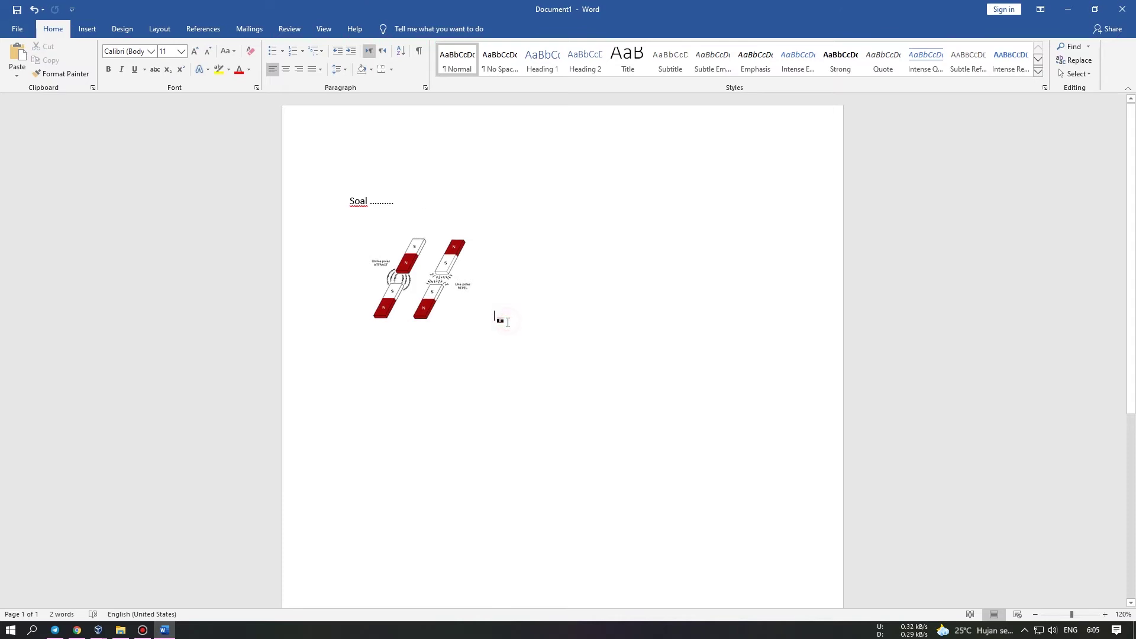
Add the line "Adalah ............." below the magnet image to complete the question text.
{"action": "key", "text": "Return"}
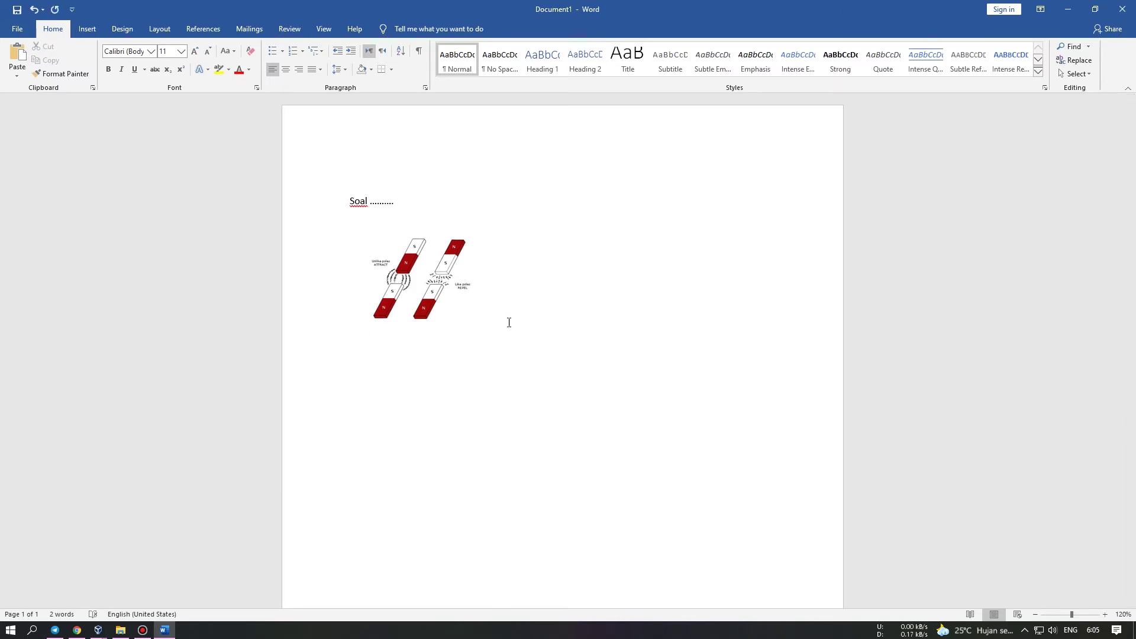
{"action": "type", "text": "Adalah ............."}
{"action": "triple_click", "coordinate": [277, 221]}
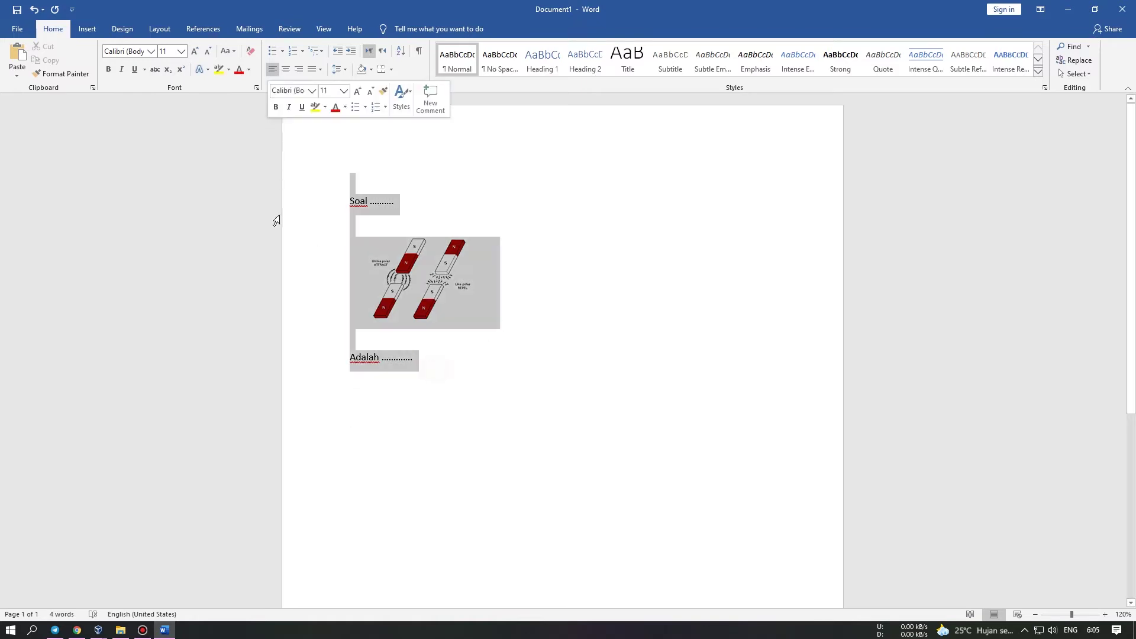
Write the answer key "##B##" followed by the options "Mobil", "## Magnet", "## C", "## D" and "## E" on separate lines.
{"action": "left_click", "coordinate": [355, 401]}
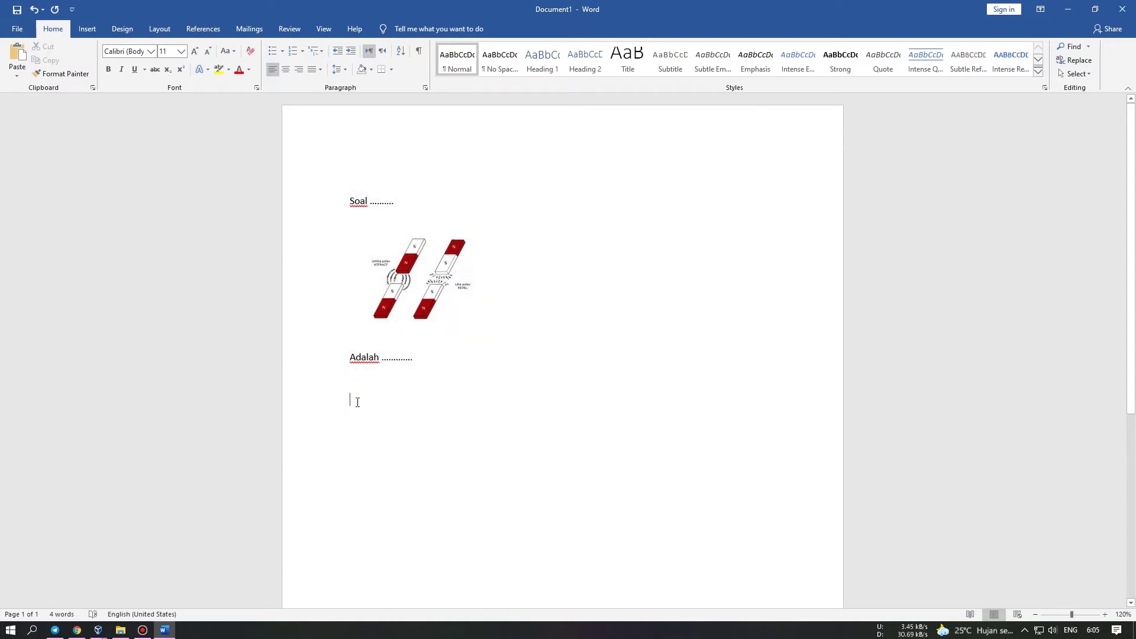
{"action": "type", "text": "##"}
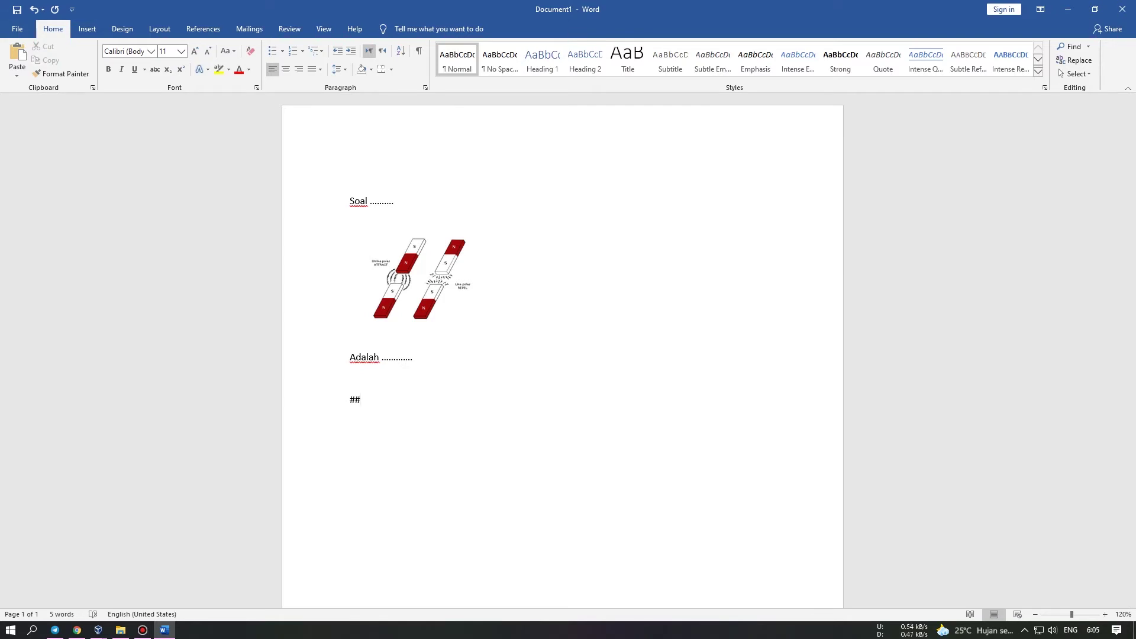
{"action": "type", "text": "B##"}
{"action": "key", "text": "Return"}
{"action": "type", "text": "## Magnet"}
{"action": "key", "text": "Return"}
{"action": "type", "text": "## D"}
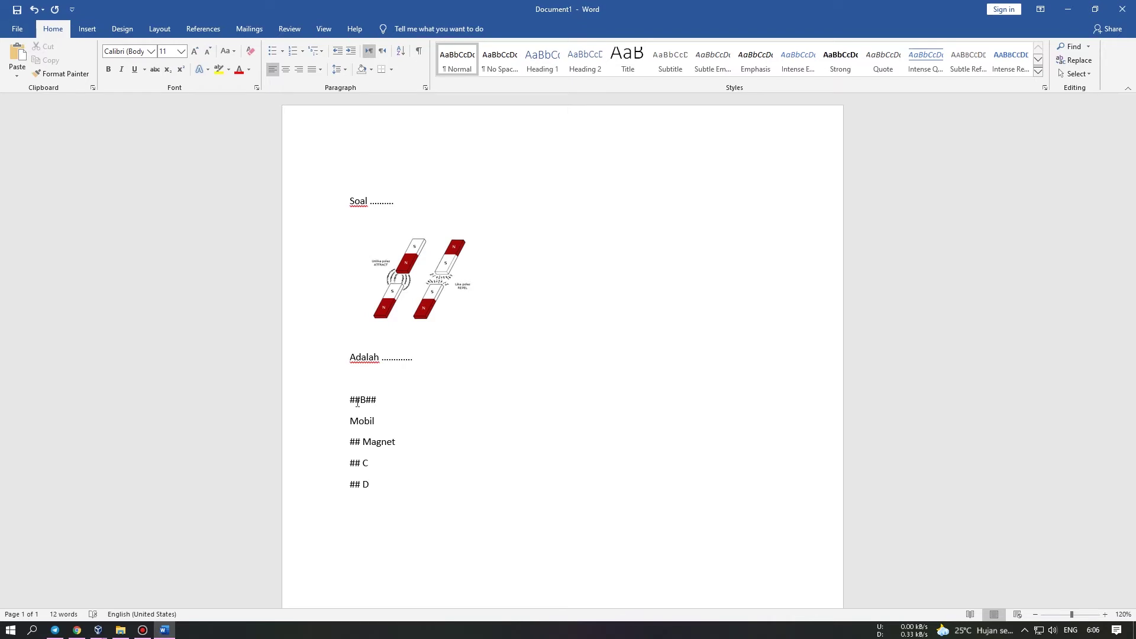
{"action": "key", "text": "Return"}
{"action": "type", "text": "## E"}
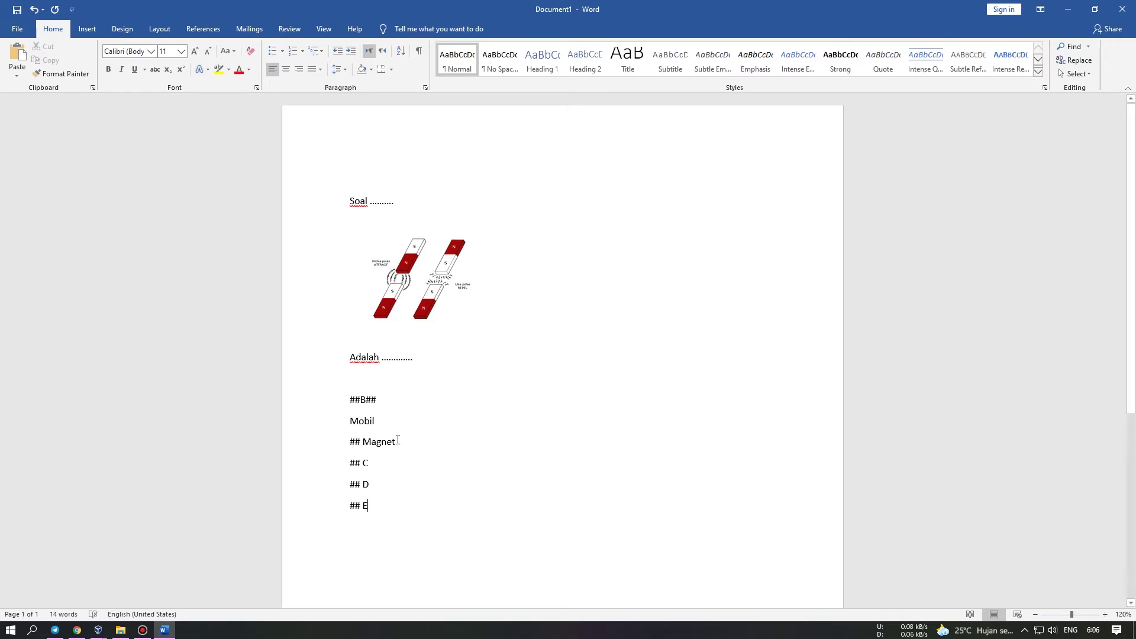
{"action": "key", "text": "Return"}
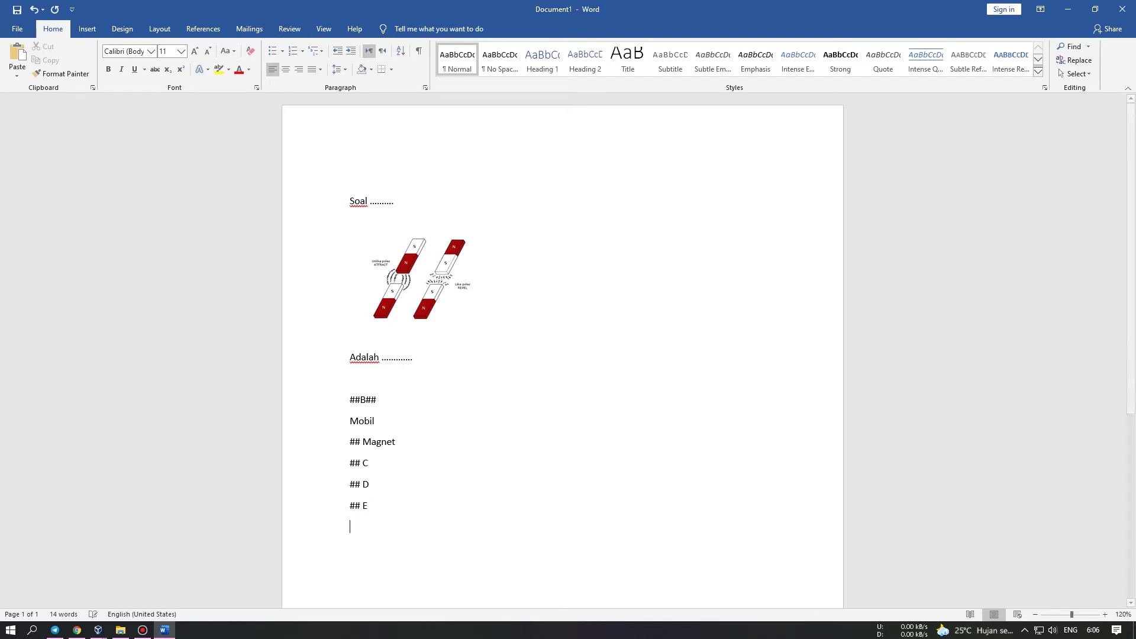
End the first question with a "***" separator line below the last option.
{"action": "scroll", "coordinate": [435, 438], "scroll_direction": "down", "scroll_amount": 1}
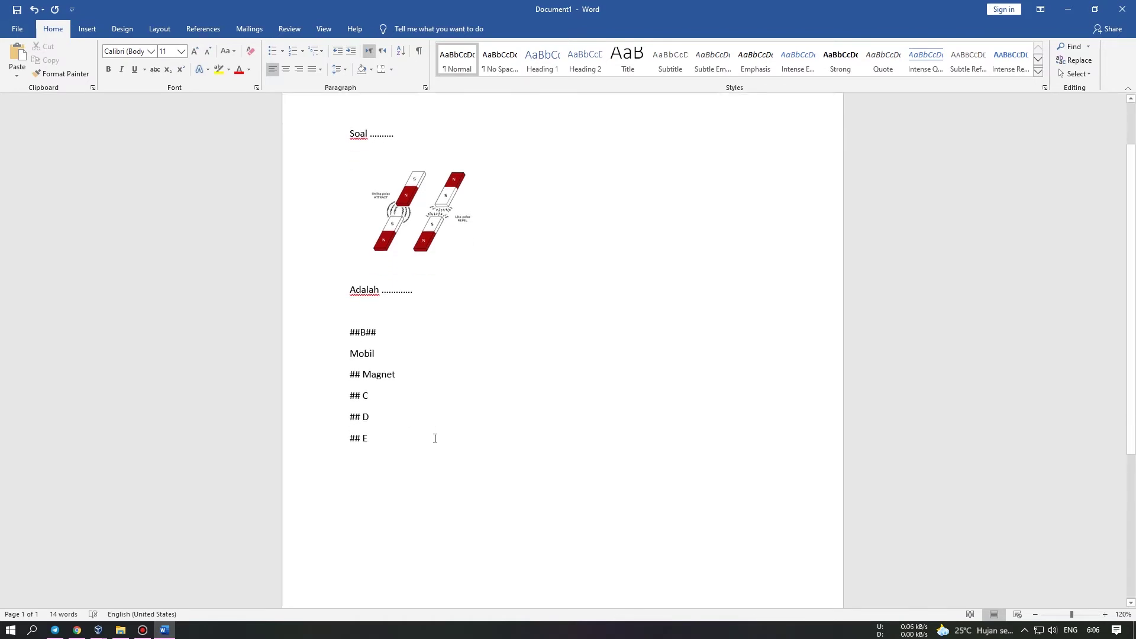
{"action": "type", "text": "**"}
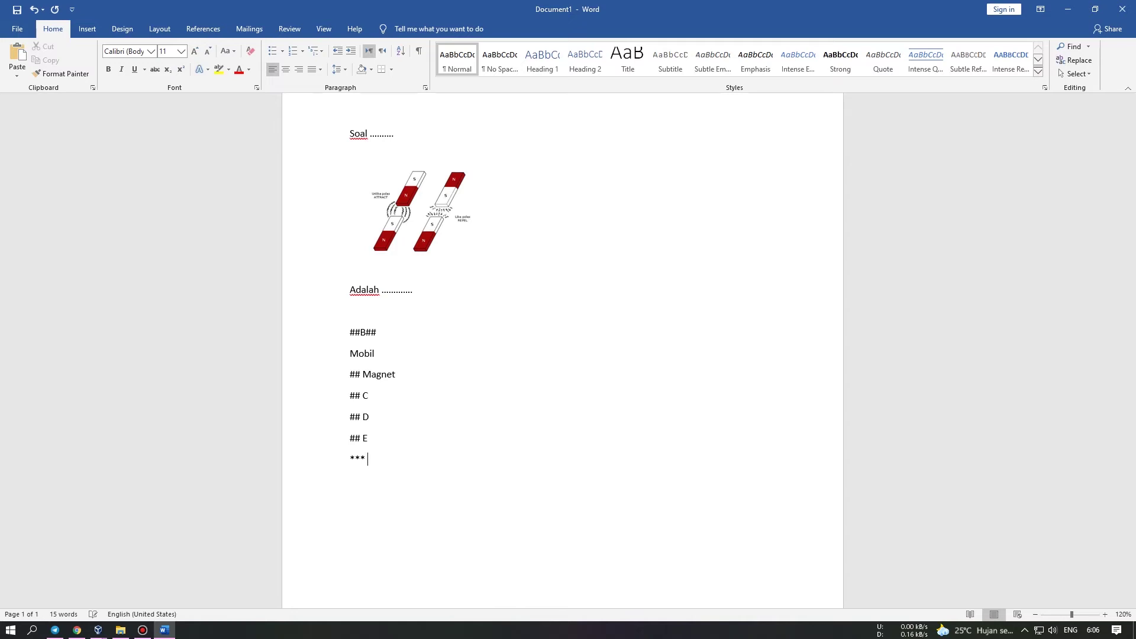
{"action": "left_click_drag", "start_coordinate": [386, 444], "coordinate": [289, 134]}
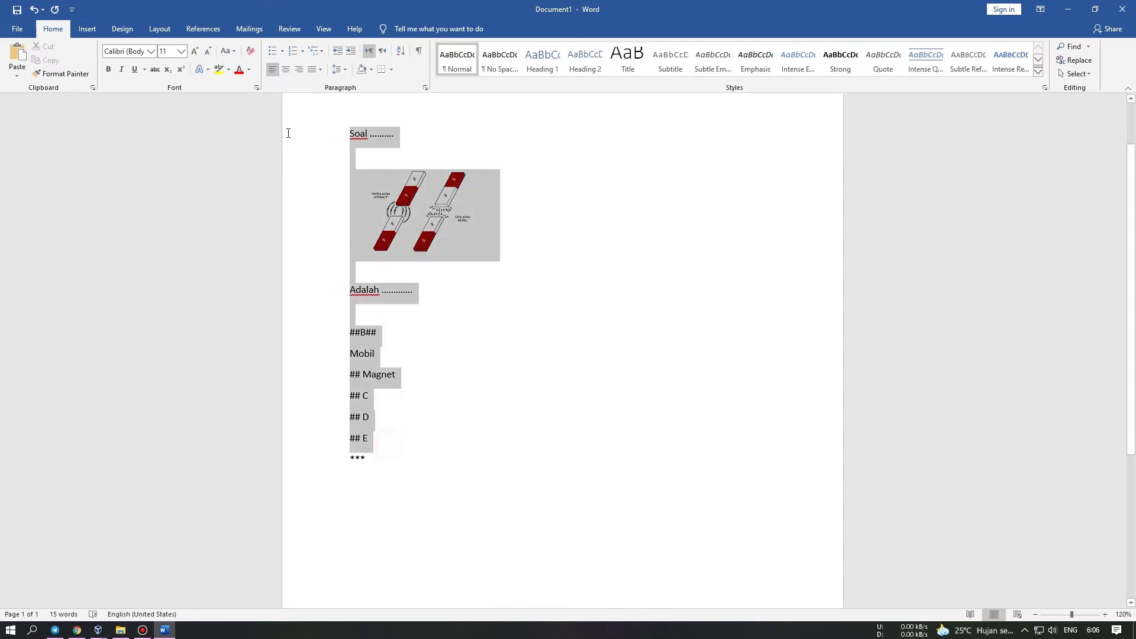
{"action": "left_click", "coordinate": [405, 473]}
{"action": "left_click", "coordinate": [385, 453]}
{"action": "left_click", "coordinate": [381, 461]}
Start the second question with the line "Soal kedua" and insert a one-row, two-column table below it.
{"action": "key", "text": "Return"}
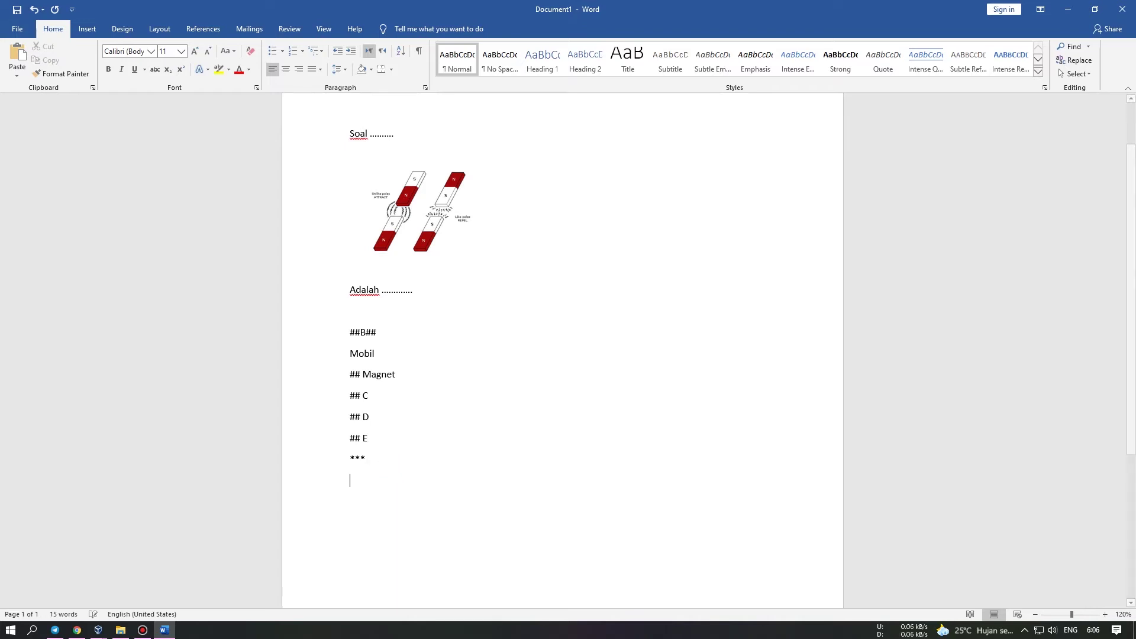
{"action": "type", "text": "Soal kedua"}
{"action": "key", "text": "Return"}
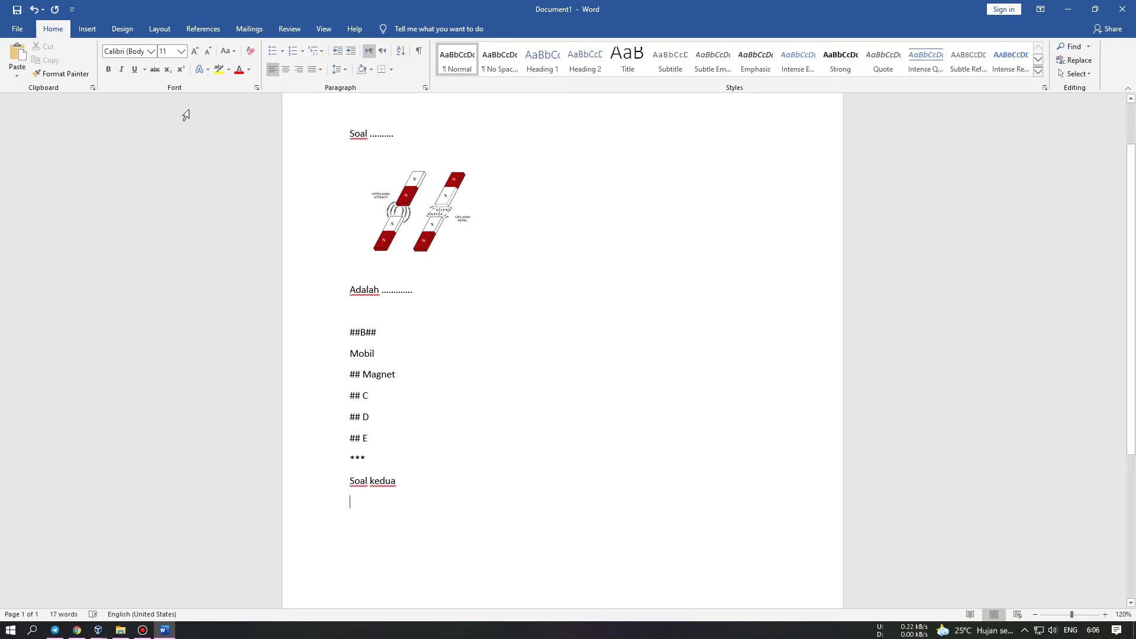
{"action": "left_click", "coordinate": [87, 28]}
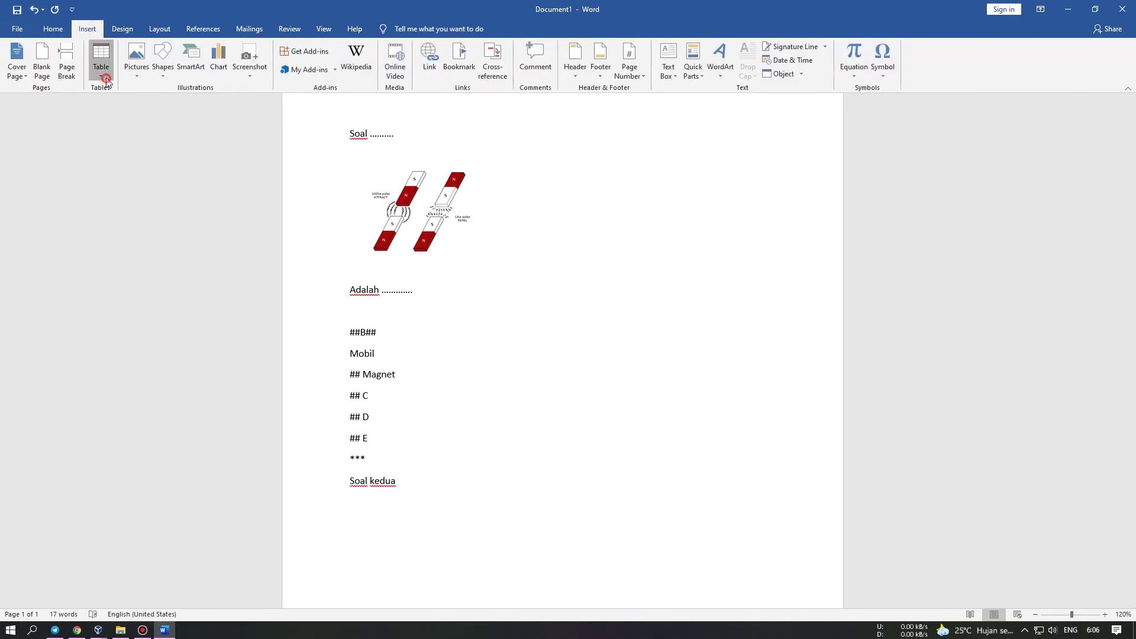
{"action": "left_click", "coordinate": [100, 62]}
{"action": "left_click", "coordinate": [108, 101]}
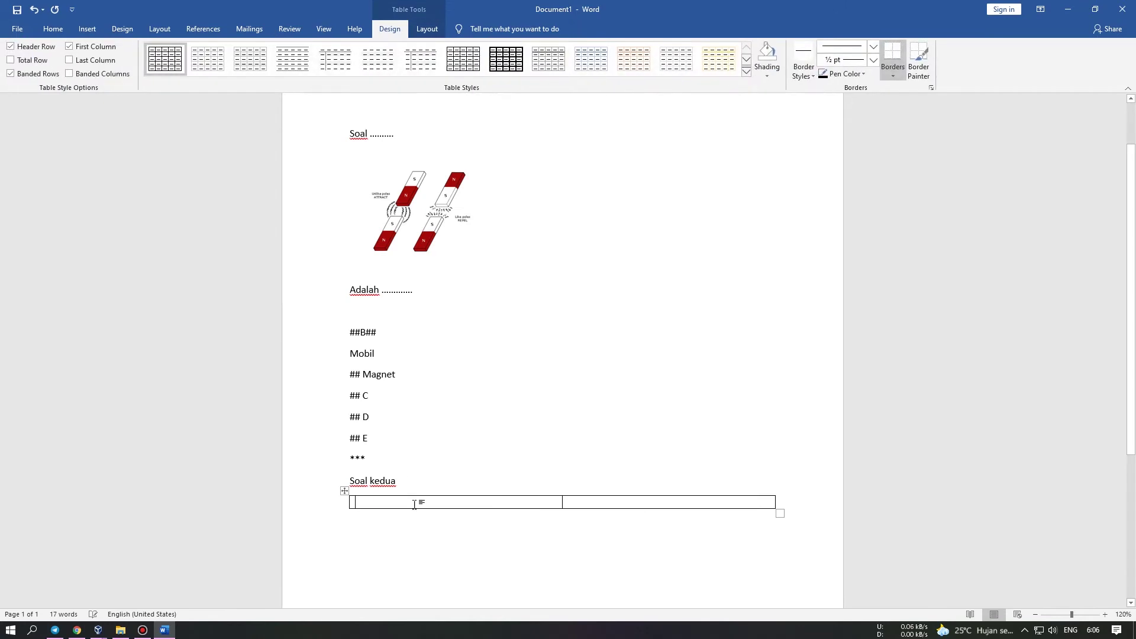
Fill the table with the rows Hewan and Makana, Buaya and Daging, HH and HHH, and Hhhh and hhhh.
{"action": "type", "text": "Hewan"}
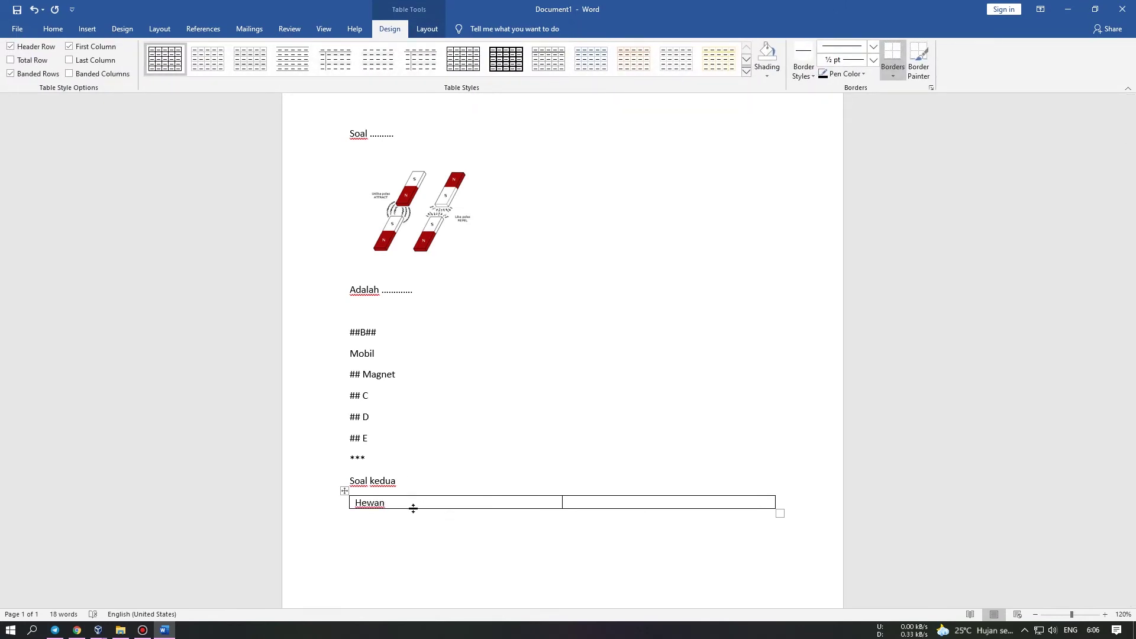
{"action": "key", "text": "Tab"}
{"action": "type", "text": "Makana"}
{"action": "key", "text": "Tab"}
{"action": "type", "text": "B"}
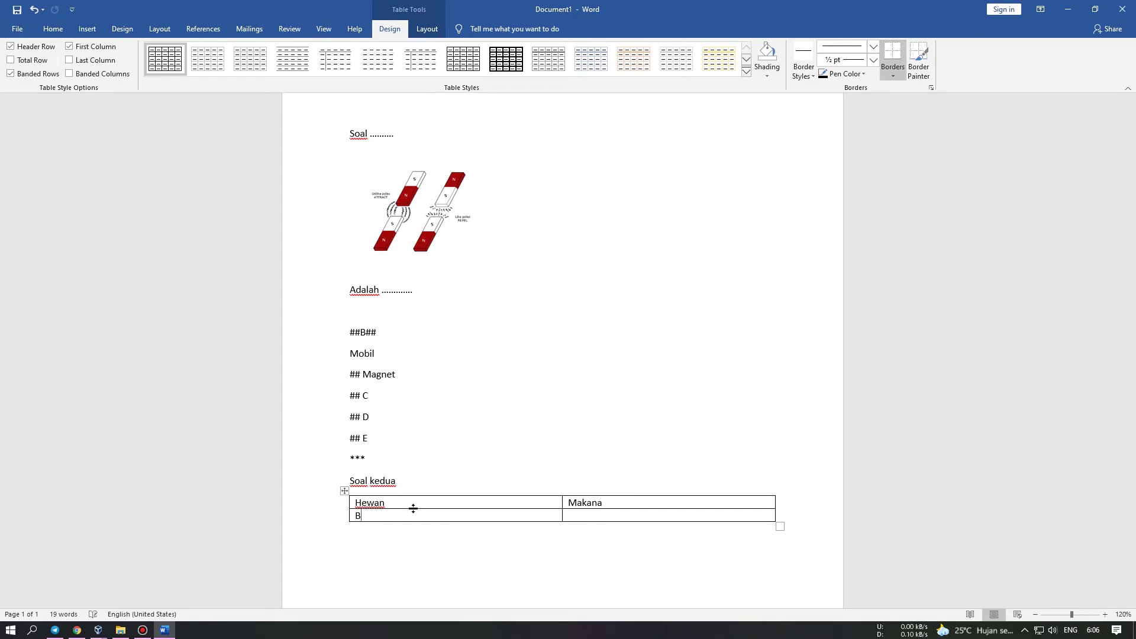
{"action": "type", "text": "uayaDagig"}
{"action": "key", "text": "BackSpace"}
{"action": "type", "text": "ng"}
{"action": "key", "text": "Tab"}
{"action": "type", "text": "HH"}
{"action": "key", "text": "Tab"}
{"action": "type", "text": "HHH"}
{"action": "key", "text": "Tab"}
{"action": "type", "text": "hhhh"}
{"action": "key", "text": "Tab"}
{"action": "type", "text": "hhhh"}
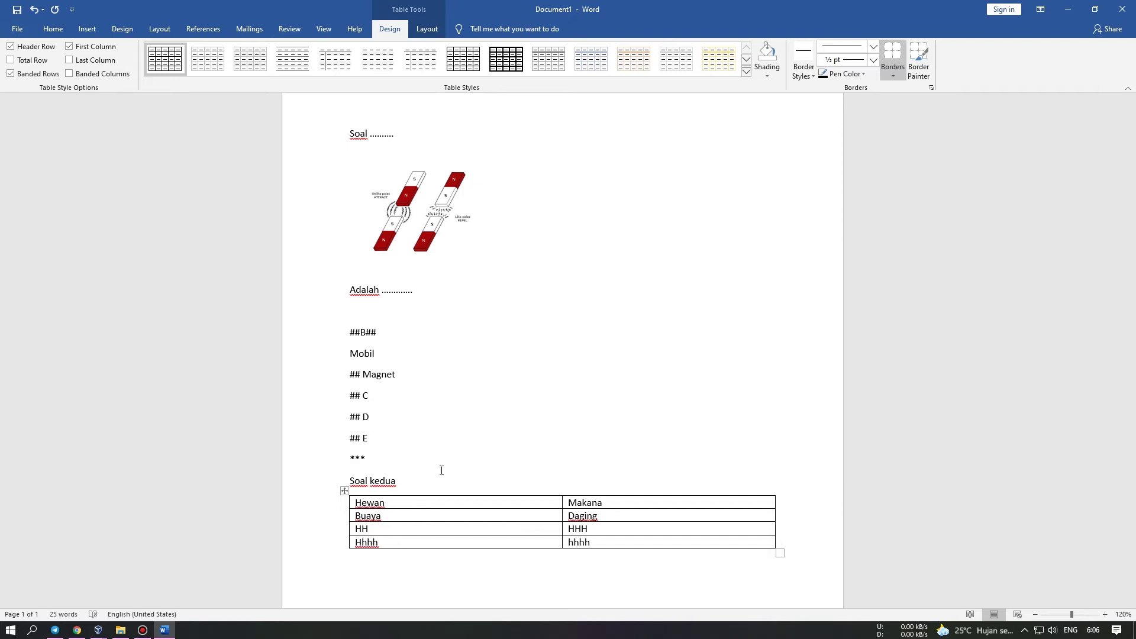
Format the table's header row as bold and italic.
{"action": "left_click_drag", "start_coordinate": [605, 499], "coordinate": [405, 502]}
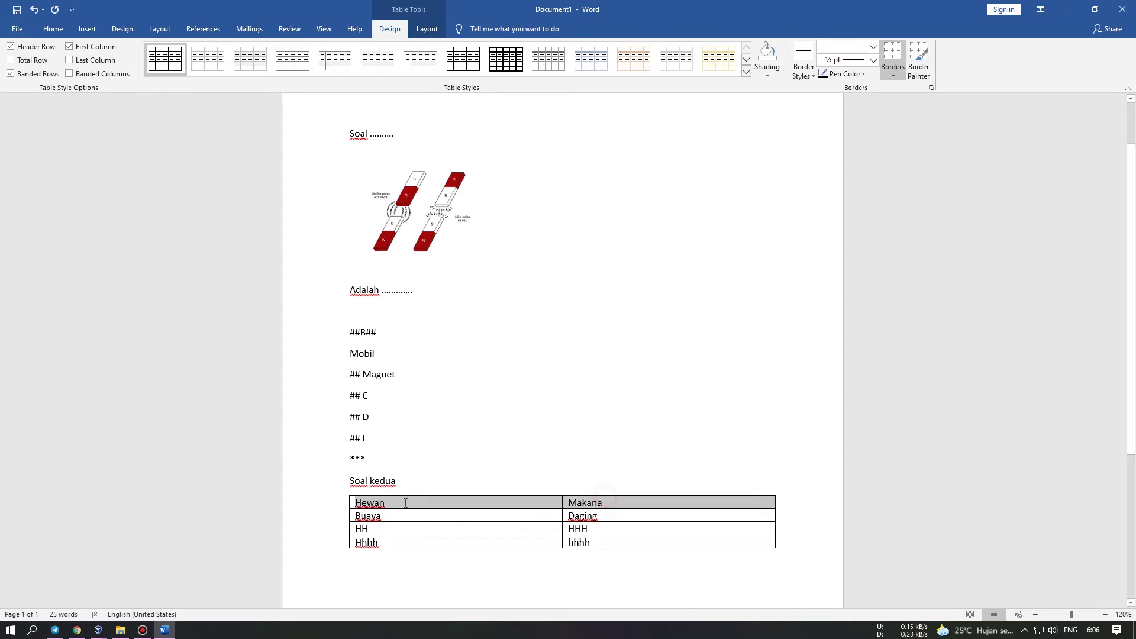
{"action": "left_click", "coordinate": [53, 28]}
{"action": "left_click", "coordinate": [107, 69]}
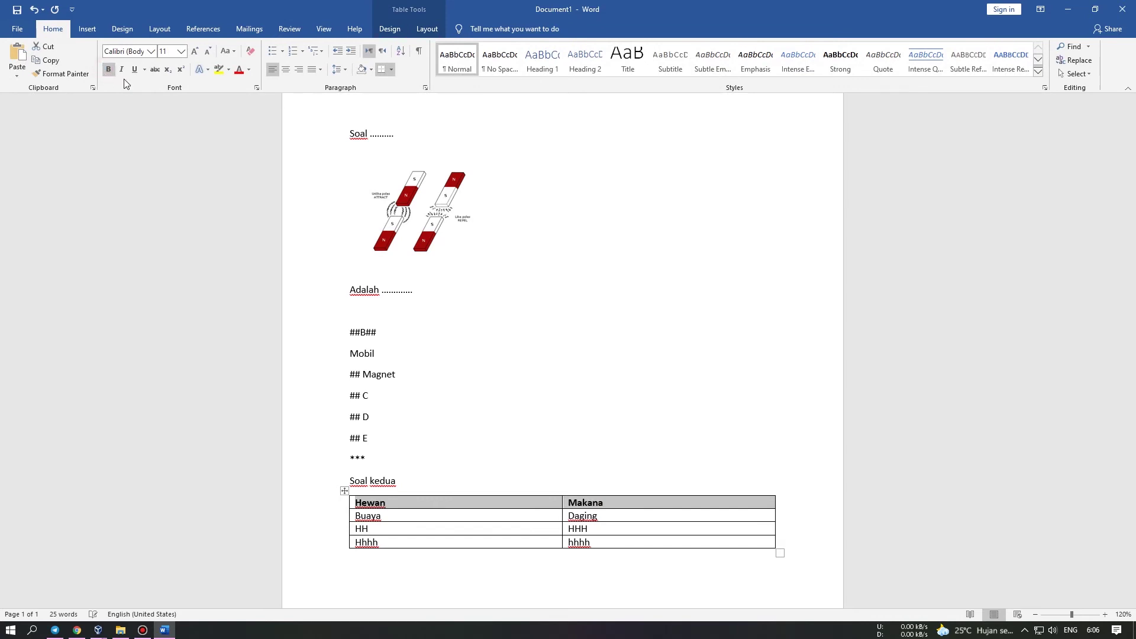
{"action": "left_click", "coordinate": [122, 69]}
Add the line "Adalaha ........" below the table to complete the second question's text.
{"action": "scroll", "coordinate": [506, 477], "scroll_direction": "down", "scroll_amount": 3}
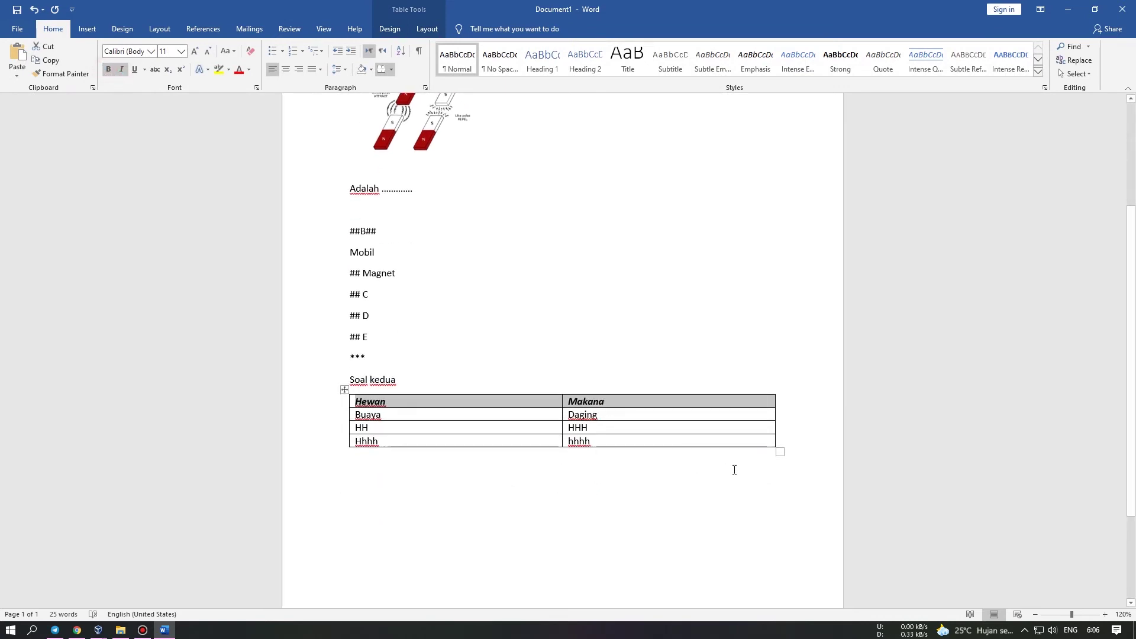
{"action": "left_click", "coordinate": [535, 482]}
{"action": "type", "text": "A"}
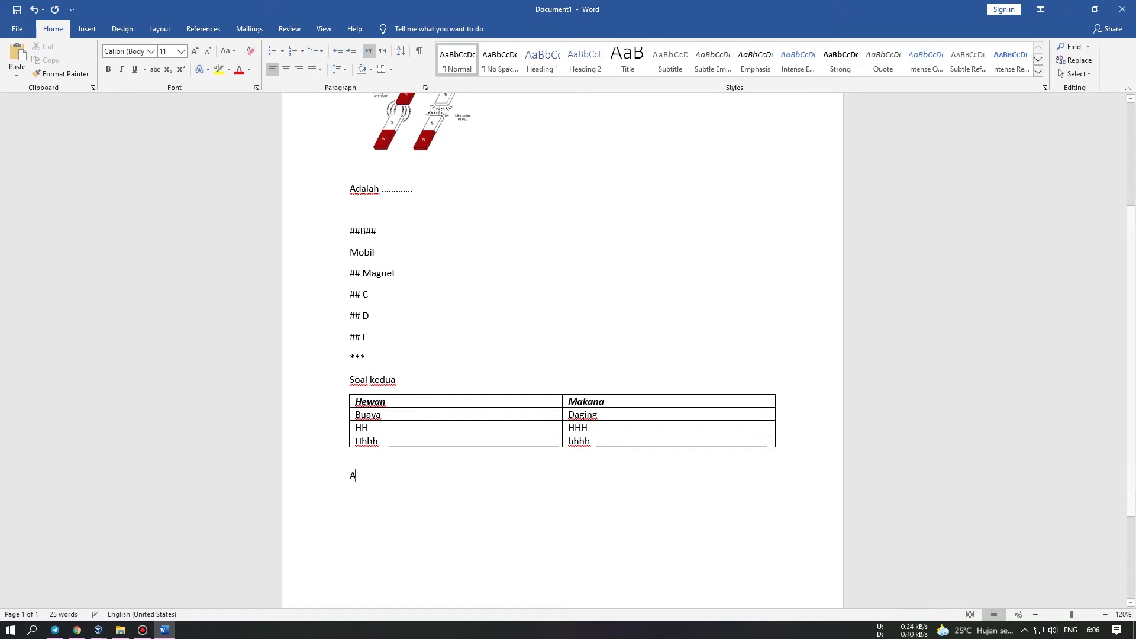
{"action": "type", "text": "dalaha ........ "}
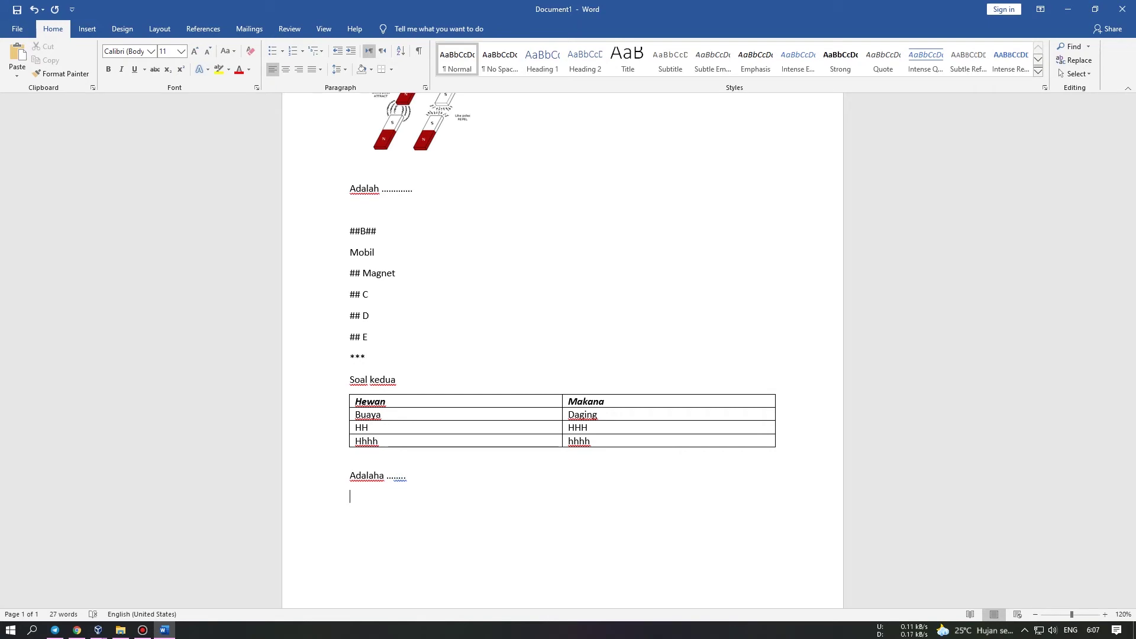
Add the second question's answer options: the marker ##A## with Hewan below it, followed by ## B, ## C, ## D and ## E.
{"action": "type", "text": "##"}
{"action": "type", "text": "wan"}
{"action": "key", "text": "Return"}
{"action": "type", "text": "## B "}
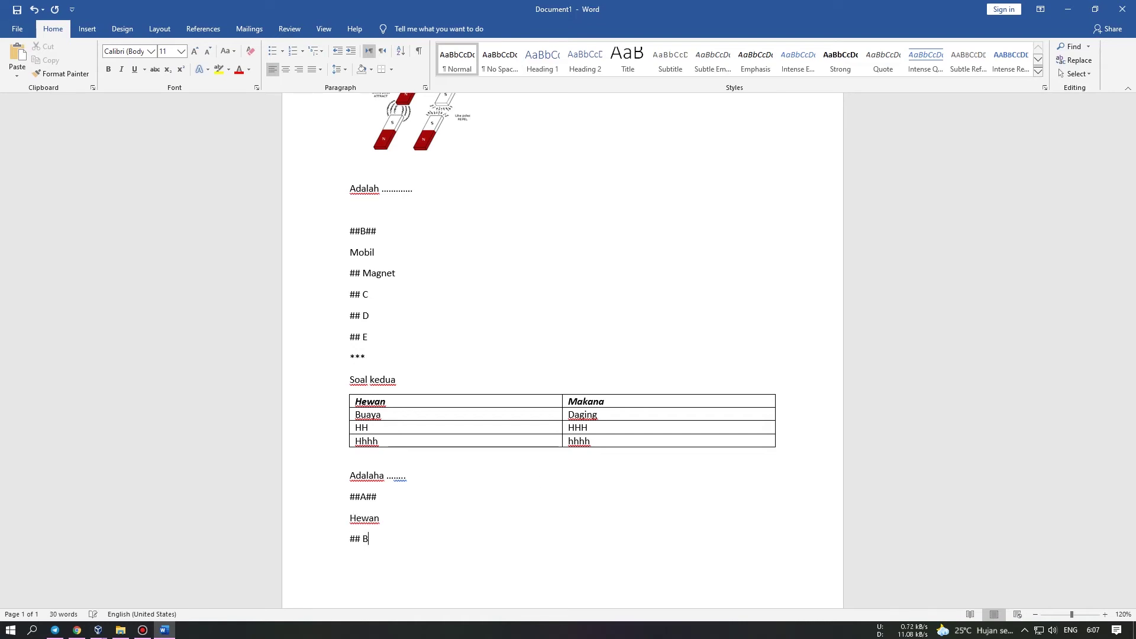
{"action": "type", "text": "## C "}
{"action": "type", "text": "## "}
{"action": "type", "text": "D"}
{"action": "key", "text": "Return"}
{"action": "type", "text": "## D"}
{"action": "key", "text": "BackSpace"}
{"action": "type", "text": "E"}
End the second question with the separator *** below the last option and start the third question with the line "Klll".
{"action": "scroll", "coordinate": [461, 511], "scroll_direction": "down", "scroll_amount": 3}
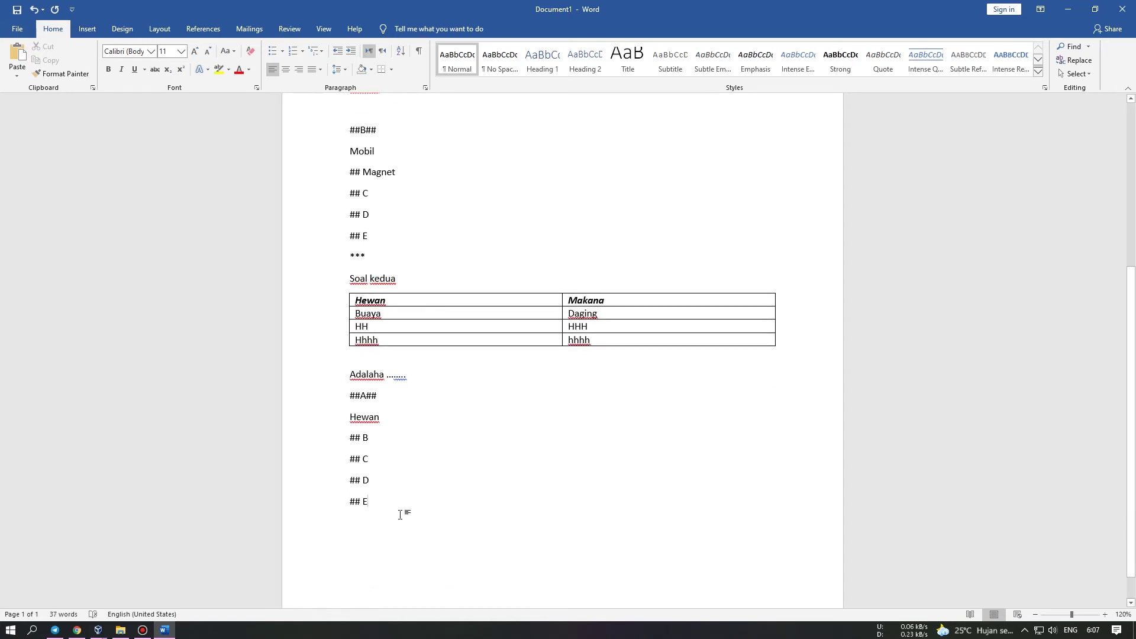
{"action": "left_click", "coordinate": [376, 482]}
{"action": "left_click", "coordinate": [376, 499]}
{"action": "key", "text": "Return"}
{"action": "scroll", "coordinate": [387, 500], "scroll_direction": "up", "scroll_amount": 5}
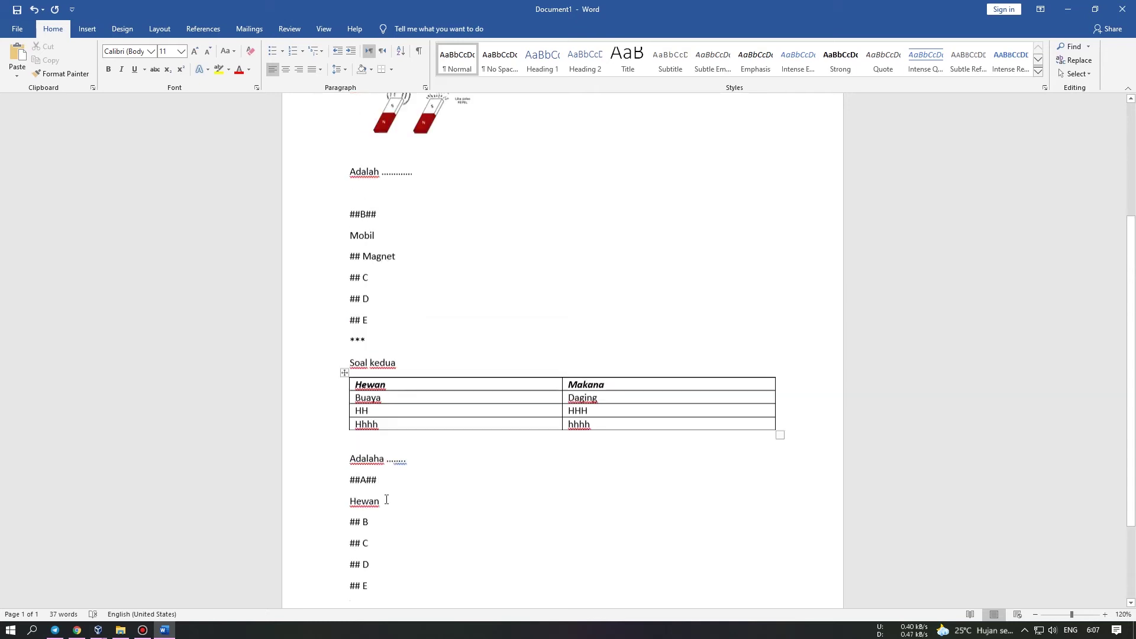
{"action": "scroll", "coordinate": [386, 498], "scroll_direction": "down", "scroll_amount": 5}
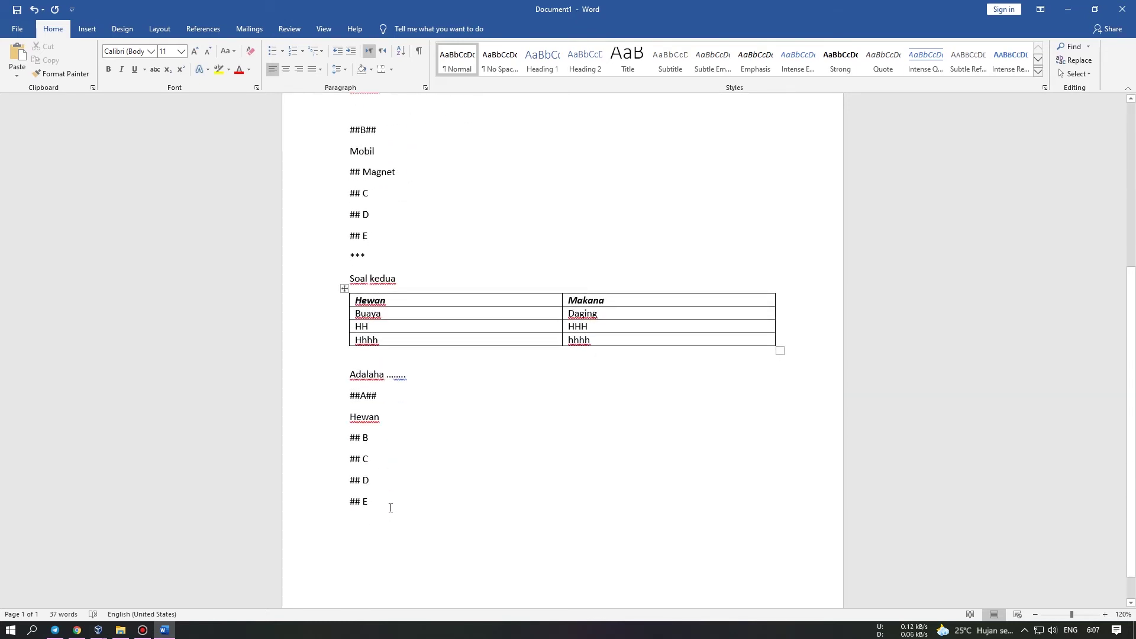
{"action": "type", "text": "**"}
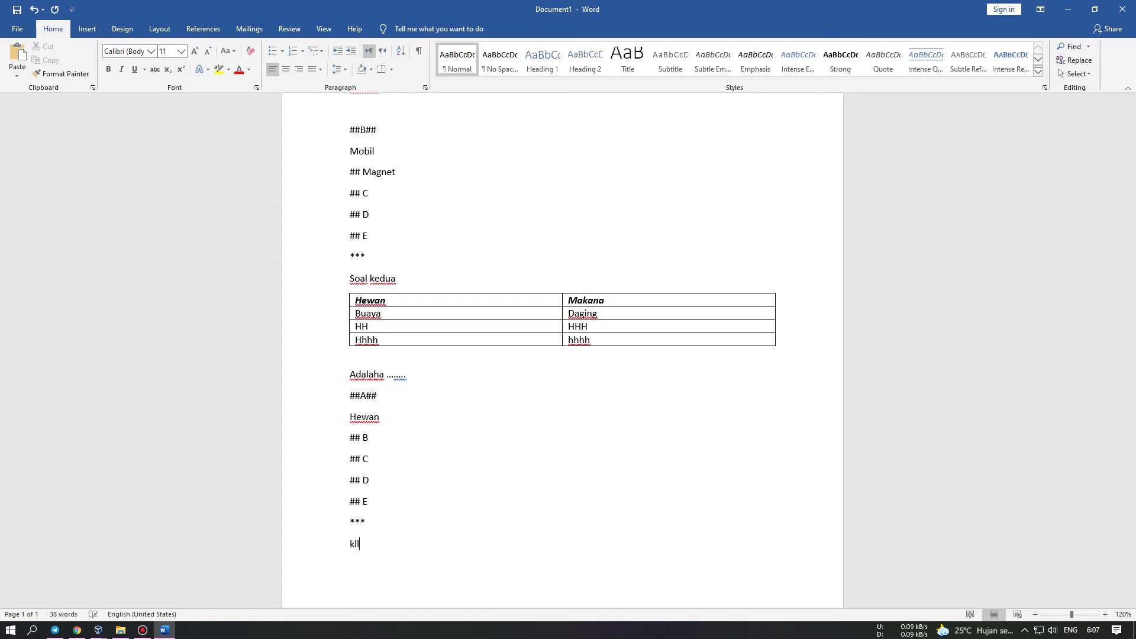
{"action": "type", "text": "l"}
{"action": "key", "text": "Return"}
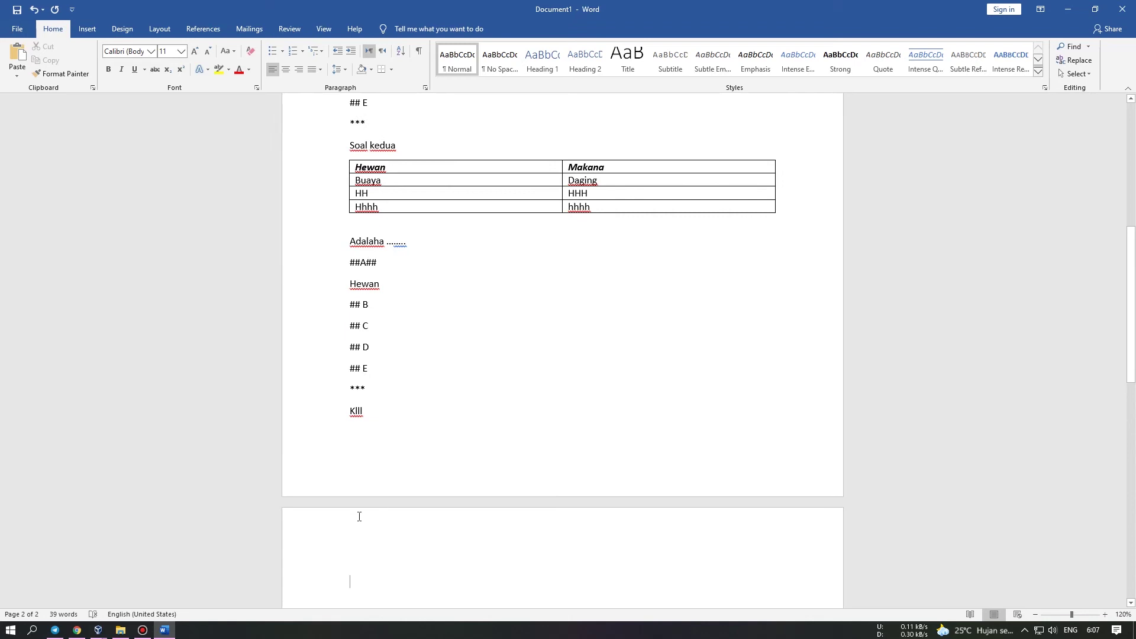
Move the third question's line to a new page and complete it as "Klll .........".
{"action": "left_click", "coordinate": [352, 410]}
{"action": "key", "text": "ctrl+Return"}
{"action": "scroll", "coordinate": [402, 444], "scroll_direction": "down", "scroll_amount": 3}
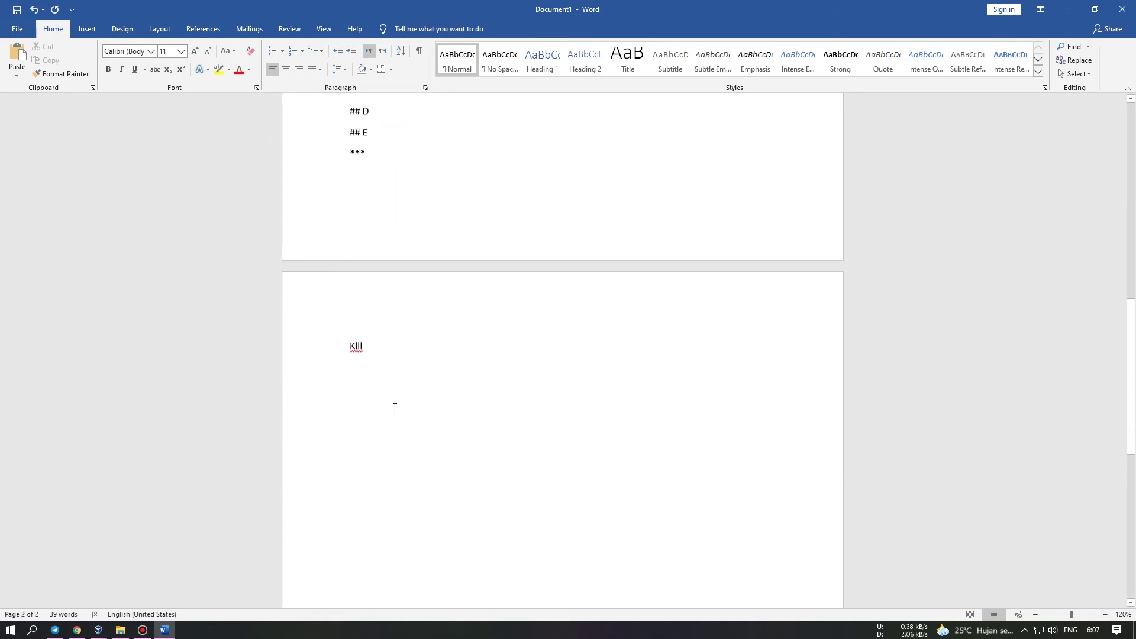
{"action": "left_click", "coordinate": [384, 347]}
{"action": "type", "text": "........."}
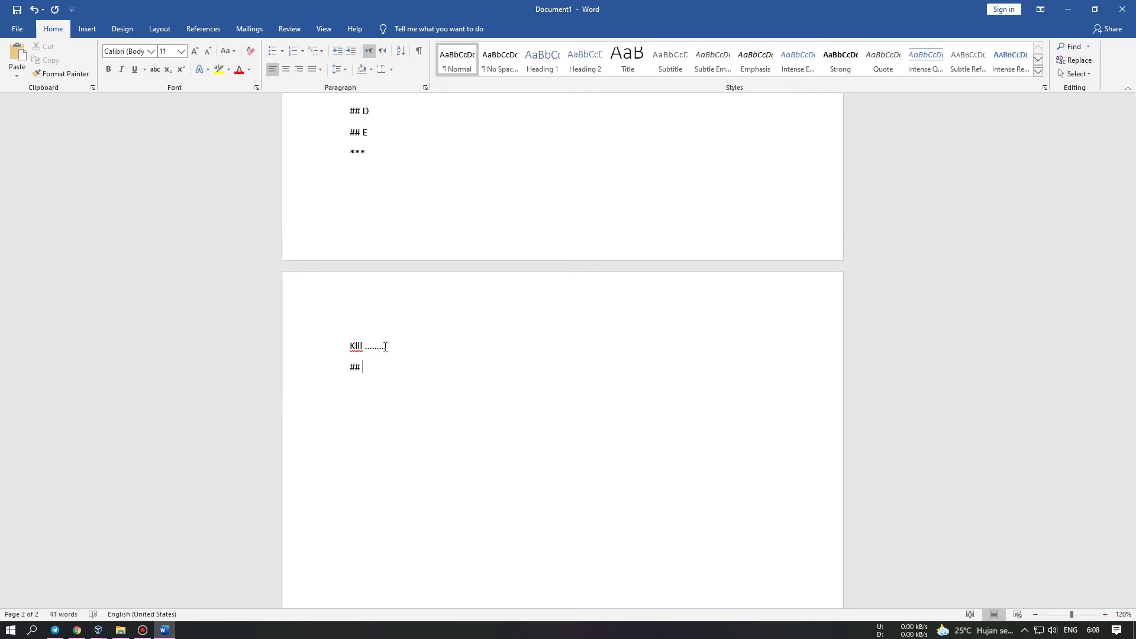
Add the marker ##A## with a reduced copy of the picture 29,32.png as the first option, and start the second option with ##.
{"action": "type", "text": "##"}
{"action": "left_click", "coordinate": [120, 630]}
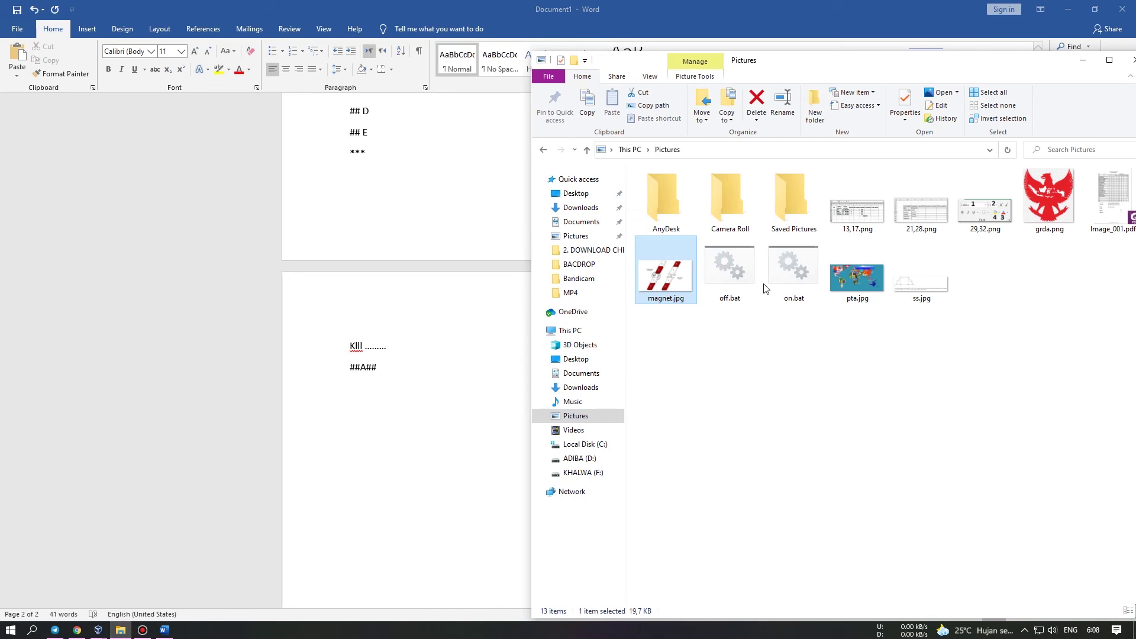
{"action": "left_click", "coordinate": [953, 222]}
{"action": "left_click_drag", "start_coordinate": [953, 223], "coordinate": [390, 404]}
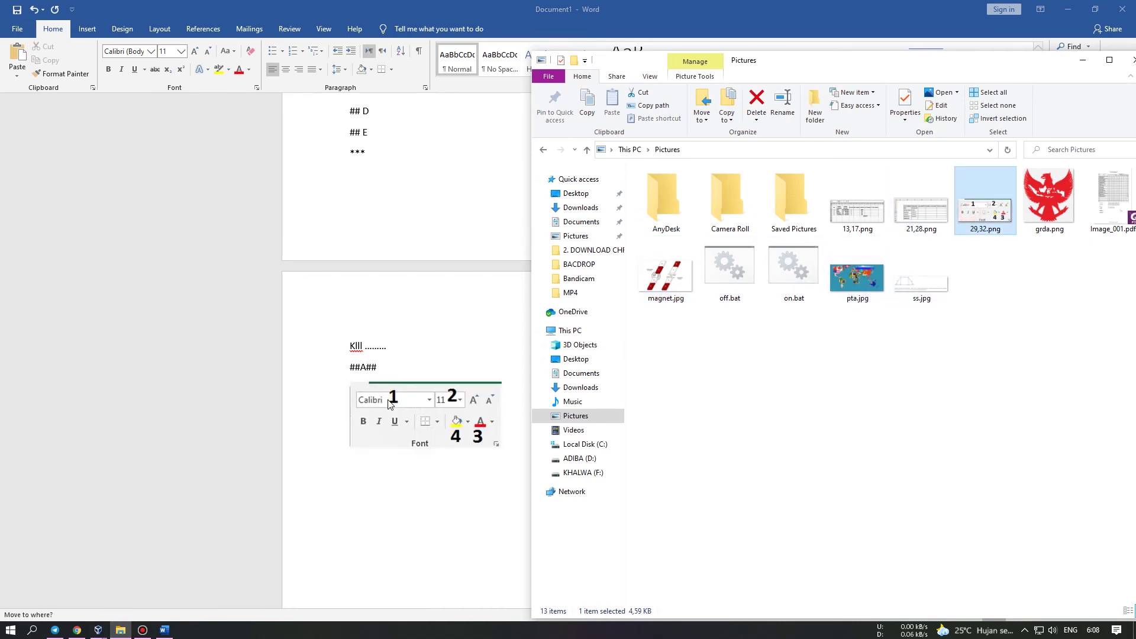
{"action": "left_click", "coordinate": [400, 422]}
{"action": "left_click_drag", "start_coordinate": [502, 449], "coordinate": [452, 426]}
{"action": "left_click", "coordinate": [482, 429]}
{"action": "key", "text": "Return"}
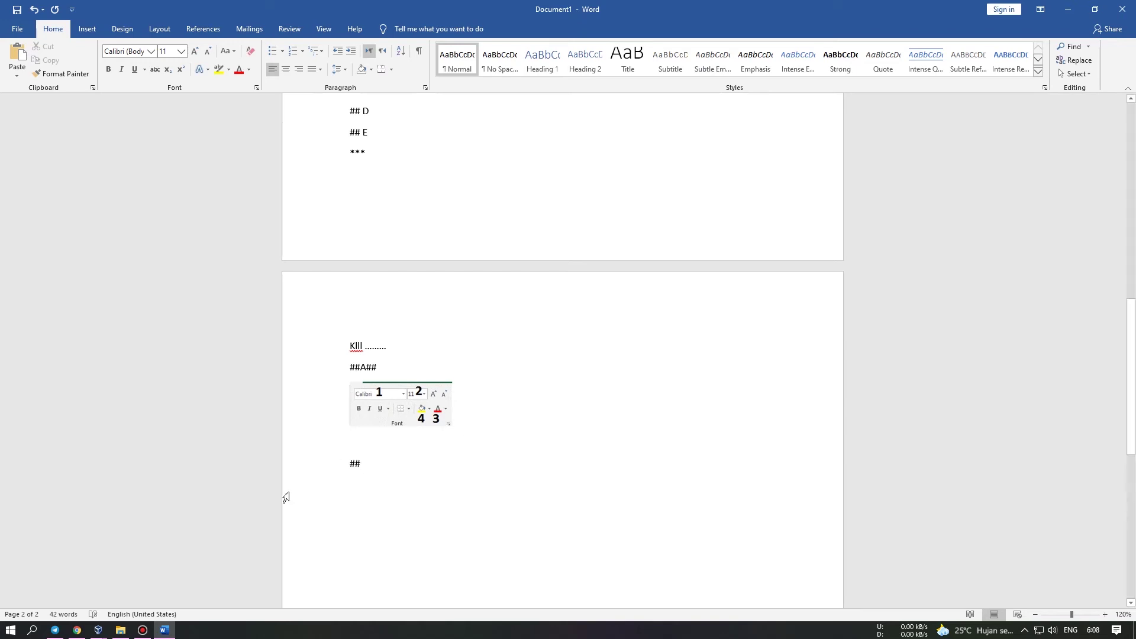
Try the picture grda.png below the third question's second option marker and remove it.
{"action": "left_click", "coordinate": [120, 629]}
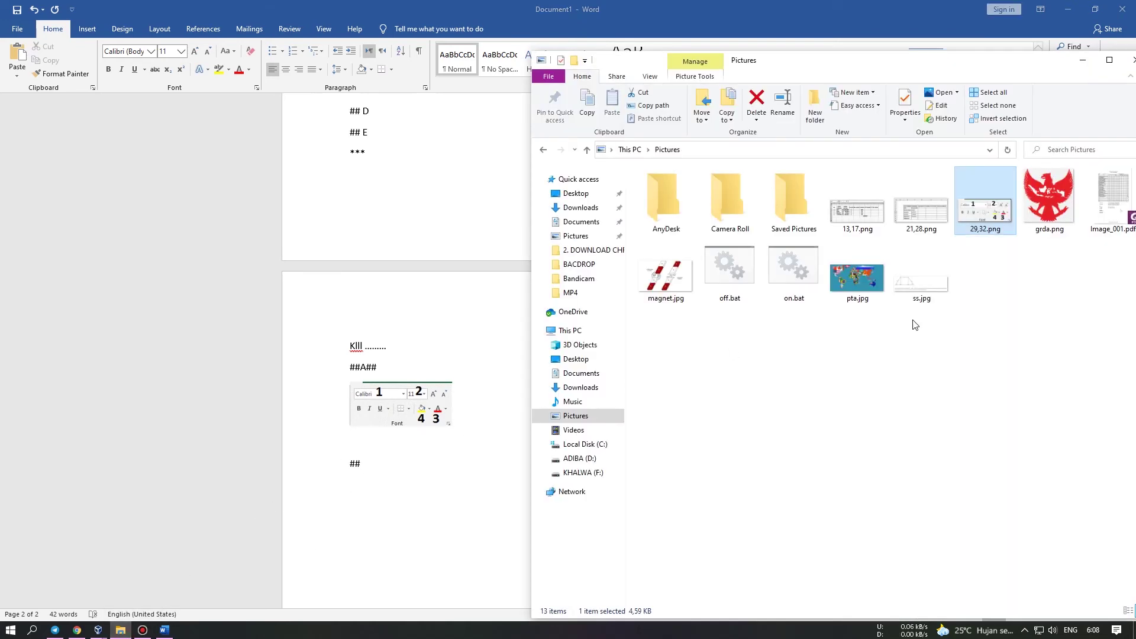
{"action": "left_click", "coordinate": [1035, 207]}
{"action": "left_click_drag", "start_coordinate": [1035, 207], "coordinate": [387, 485]}
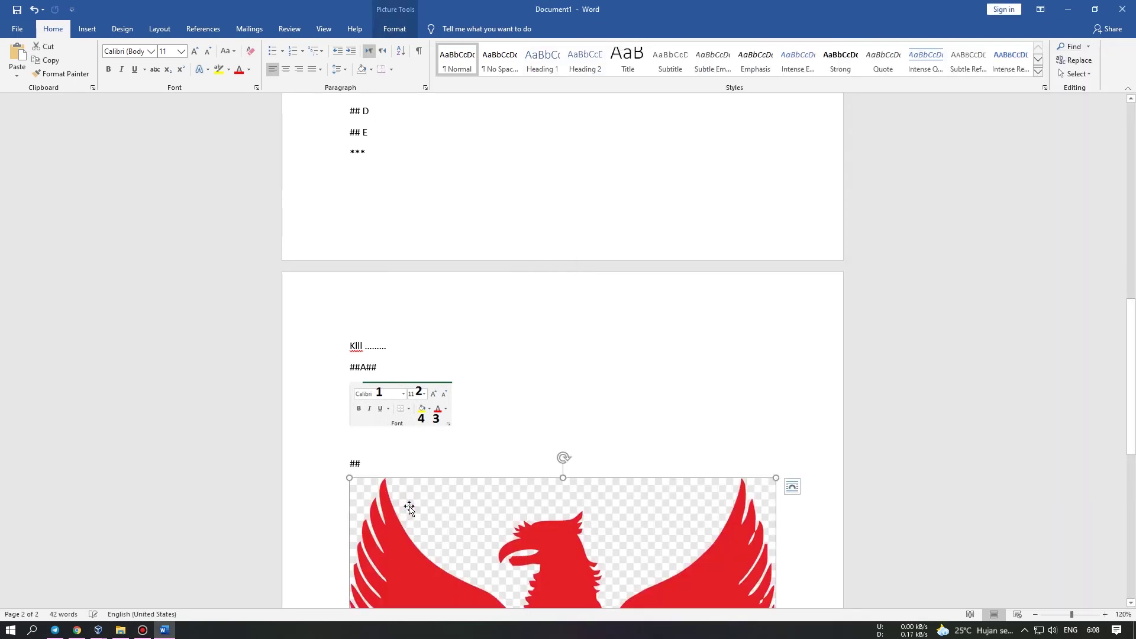
{"action": "key", "text": "Delete"}
Insert the picture 13,17.png below the second option marker, shrink it, and add a third ## marker below it.
{"action": "left_click", "coordinate": [120, 630]}
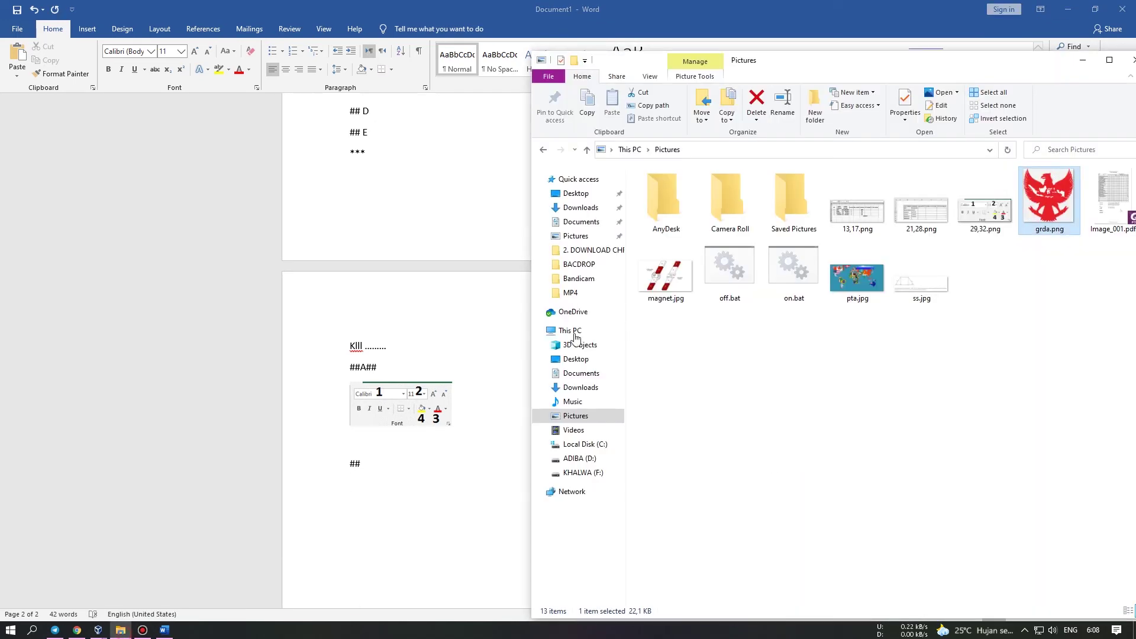
{"action": "left_click", "coordinate": [873, 214]}
{"action": "left_click_drag", "start_coordinate": [800, 256], "coordinate": [382, 503]}
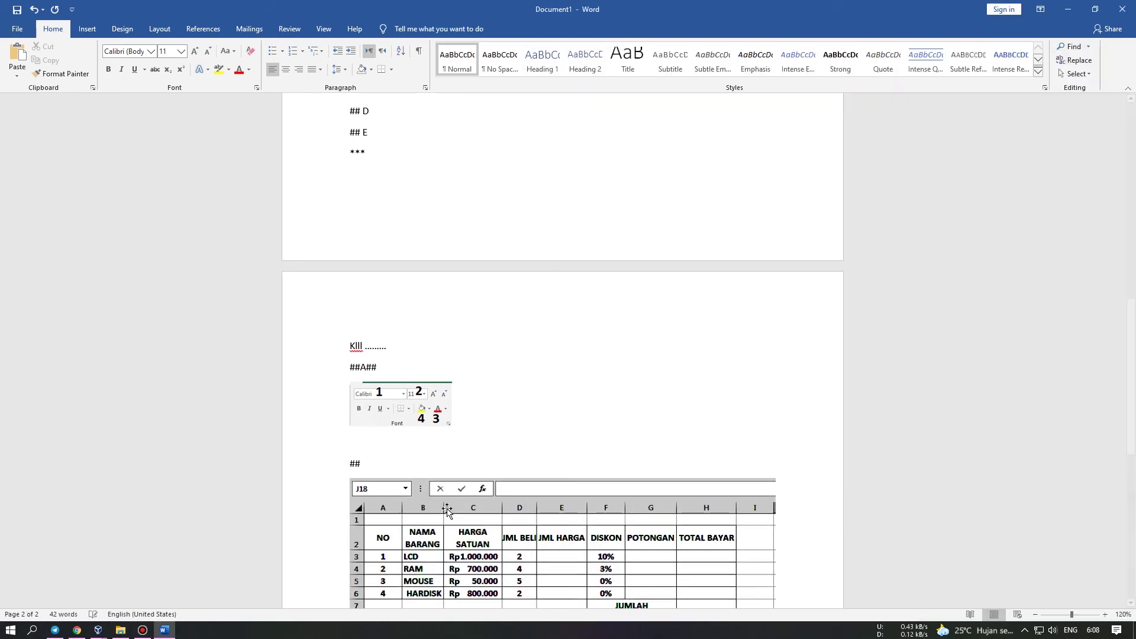
{"action": "scroll", "coordinate": [600, 498], "scroll_direction": "down", "scroll_amount": 3}
{"action": "left_click_drag", "start_coordinate": [774, 482], "coordinate": [508, 374]}
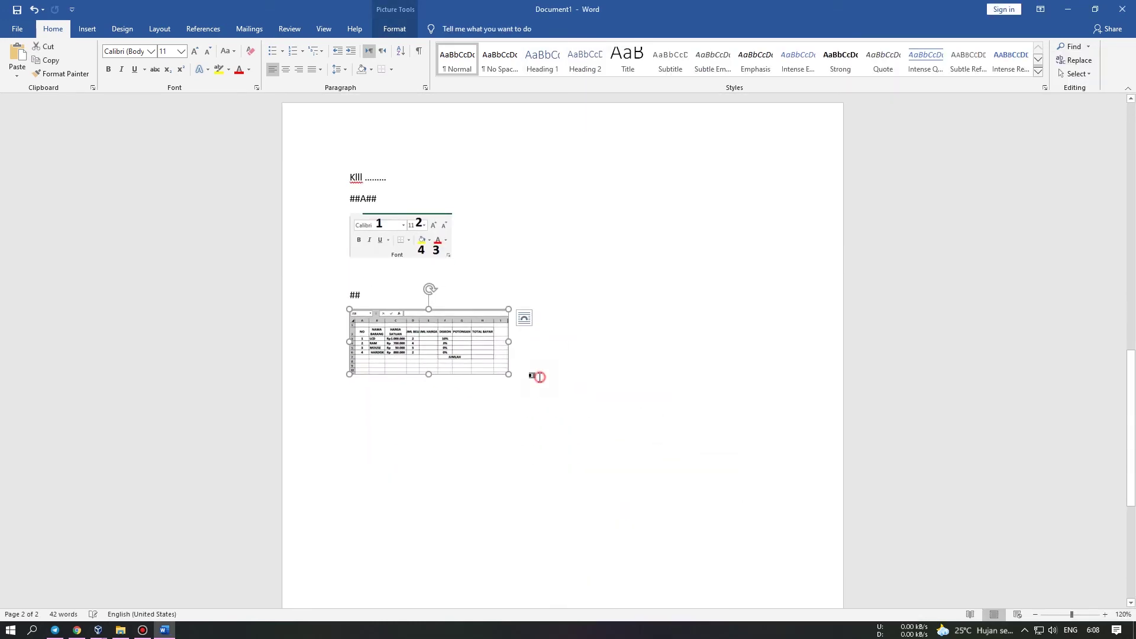
{"action": "left_click", "coordinate": [540, 377]}
{"action": "key", "text": "Return"}
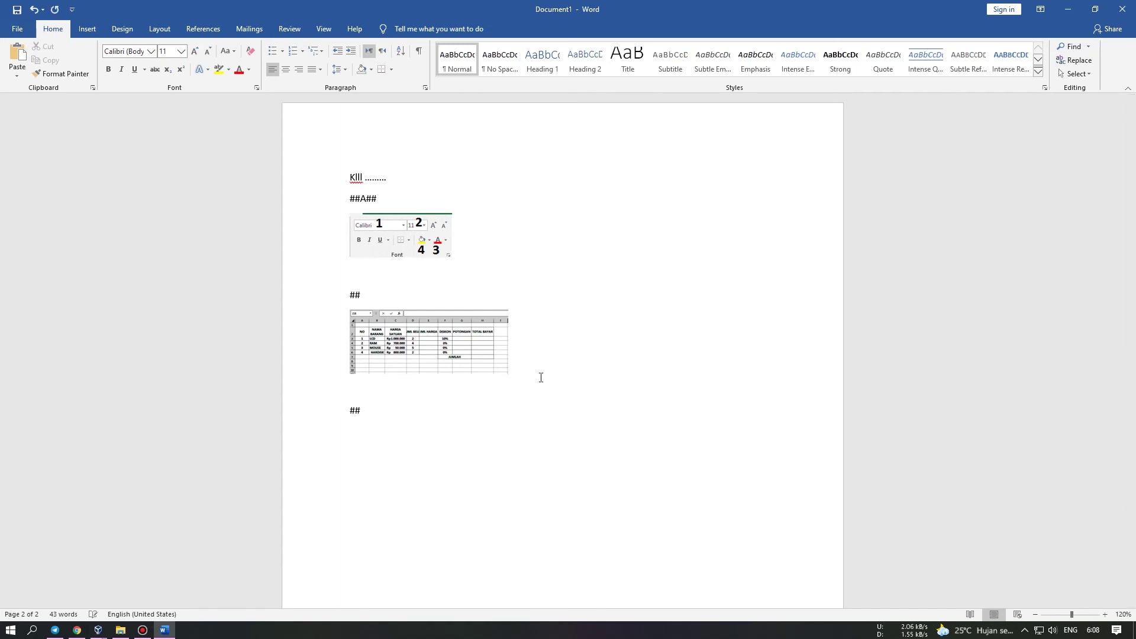
Insert the picture 29,32.png below the third option marker and add a fourth ## marker with an empty line under it.
{"action": "key", "text": "Return"}
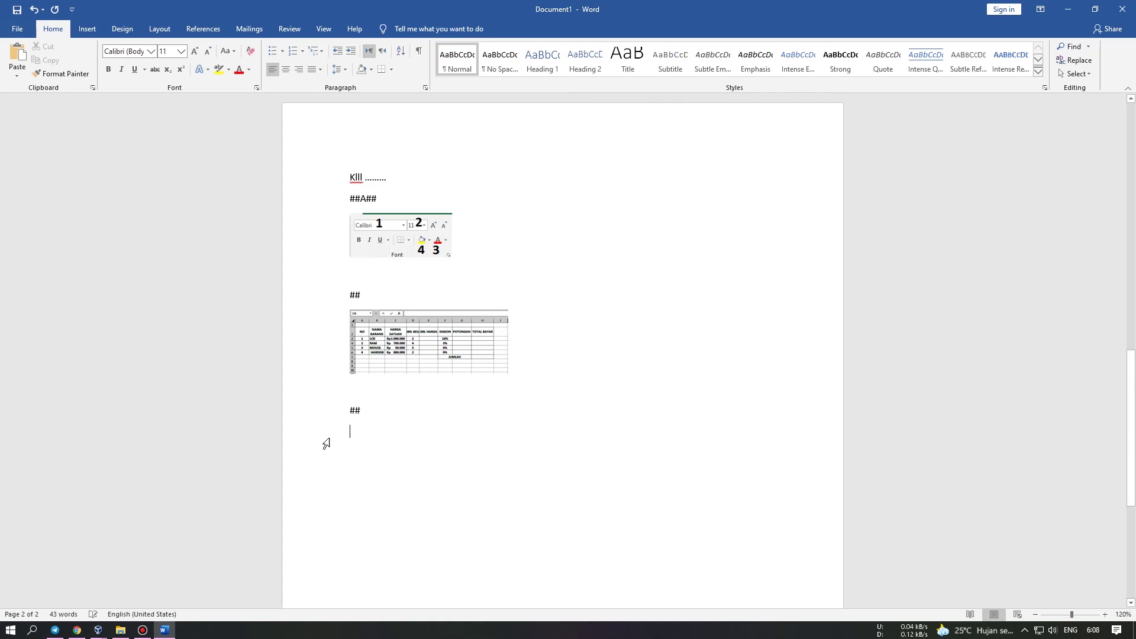
{"action": "left_click", "coordinate": [120, 629]}
{"action": "left_click", "coordinate": [915, 290]}
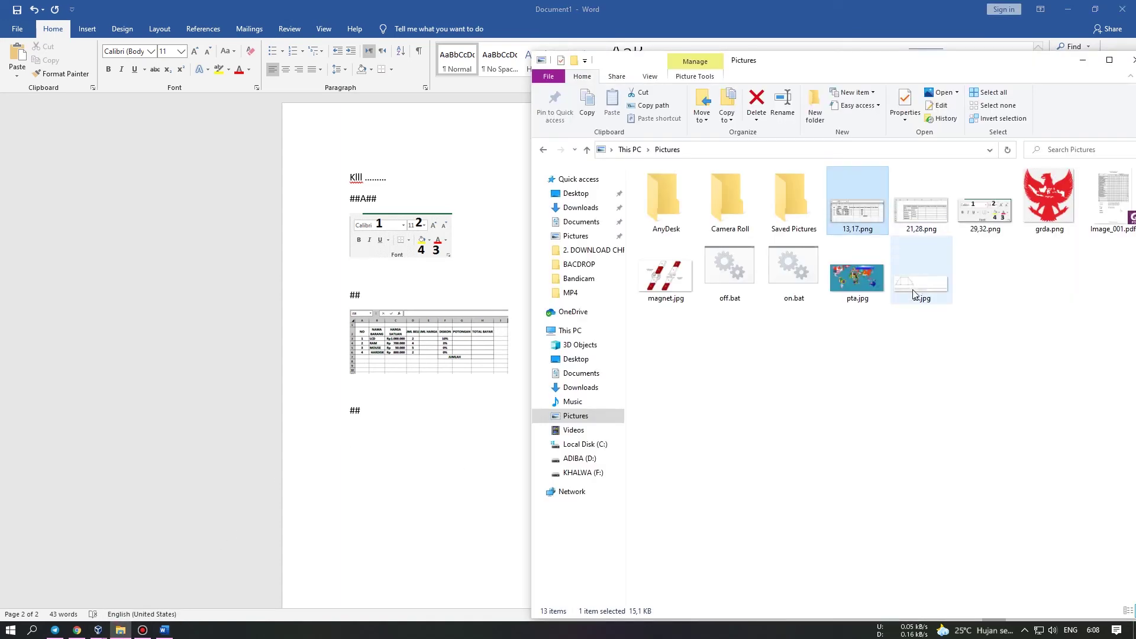
{"action": "left_click_drag", "start_coordinate": [898, 300], "coordinate": [901, 297]}
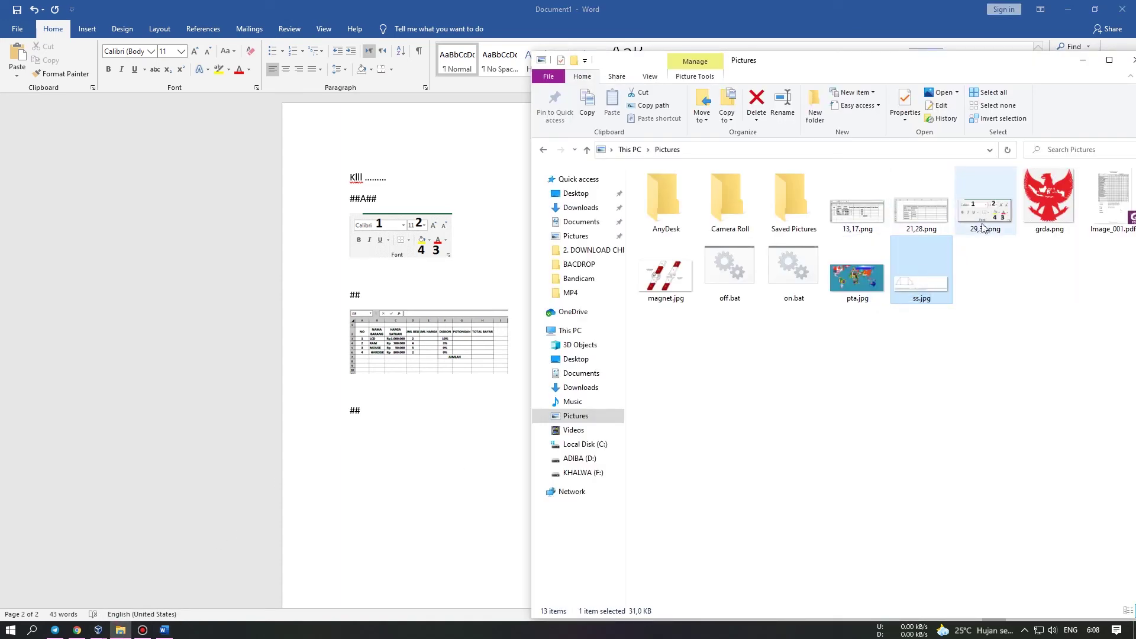
{"action": "left_click_drag", "start_coordinate": [982, 222], "coordinate": [352, 463]}
{"action": "key", "text": "Return"}
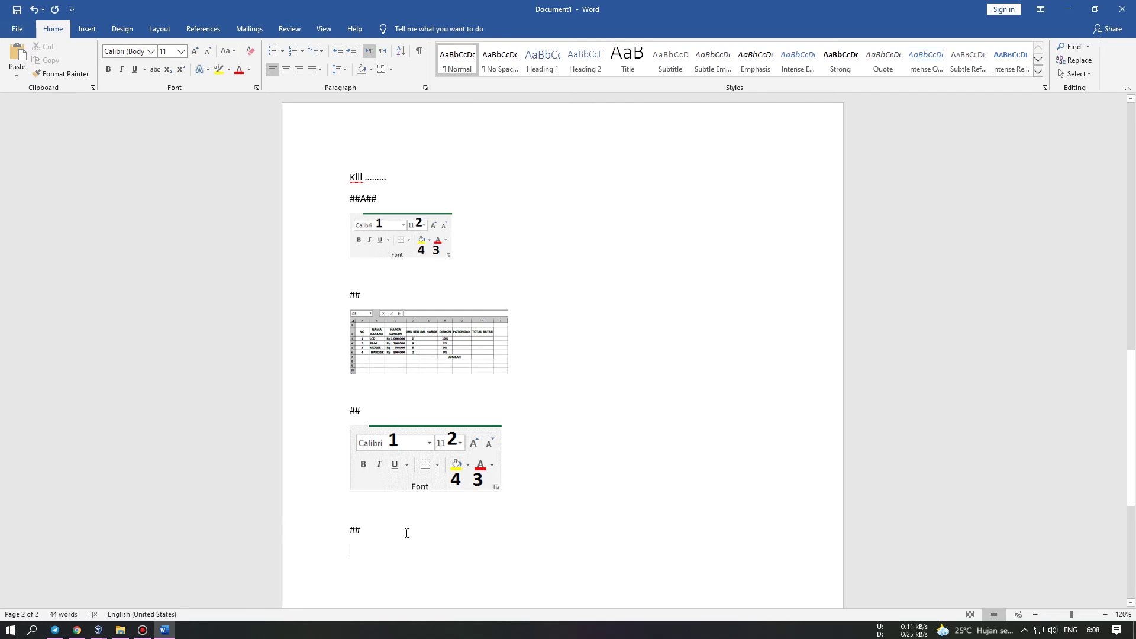
Insert a reduced 13,17.png as the fourth option, add a fifth ## marker, and insert 29,32.png as the fifth option.
{"action": "left_click", "coordinate": [120, 629]}
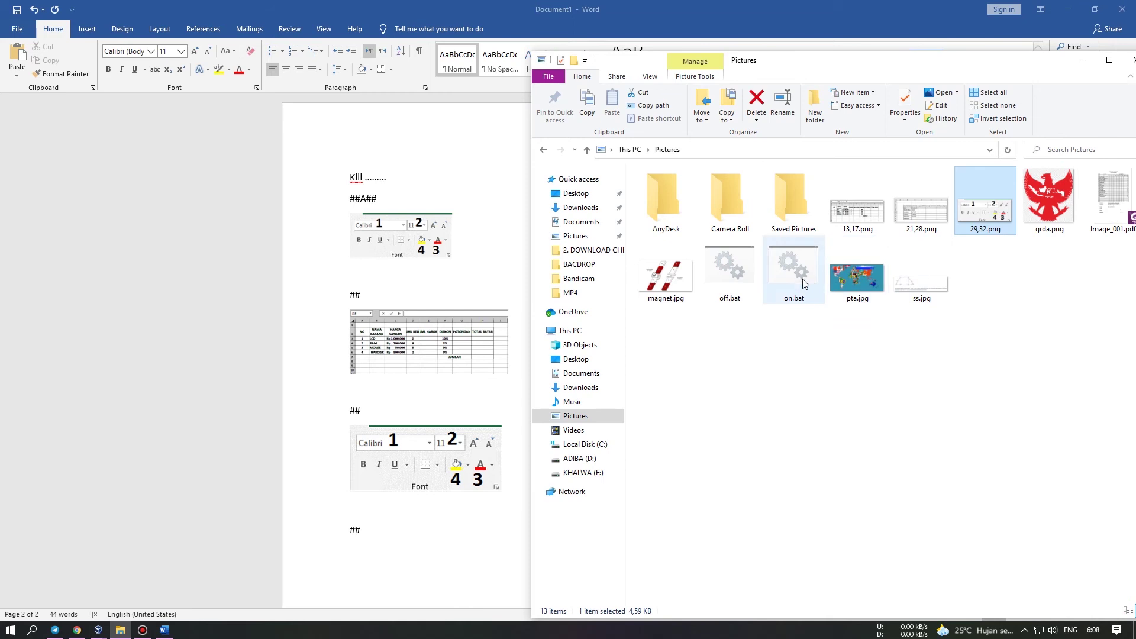
{"action": "left_click_drag", "start_coordinate": [861, 219], "coordinate": [420, 541]}
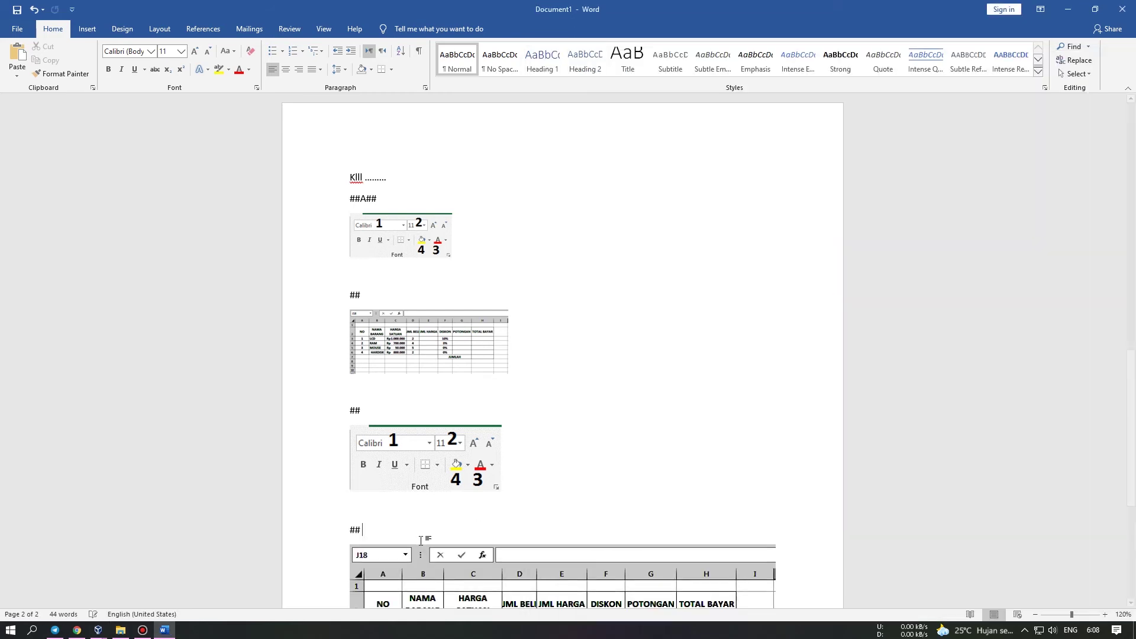
{"action": "scroll", "coordinate": [485, 474], "scroll_direction": "down", "scroll_amount": 3}
{"action": "left_click", "coordinate": [507, 465]}
{"action": "scroll", "coordinate": [763, 535], "scroll_direction": "down", "scroll_amount": 3}
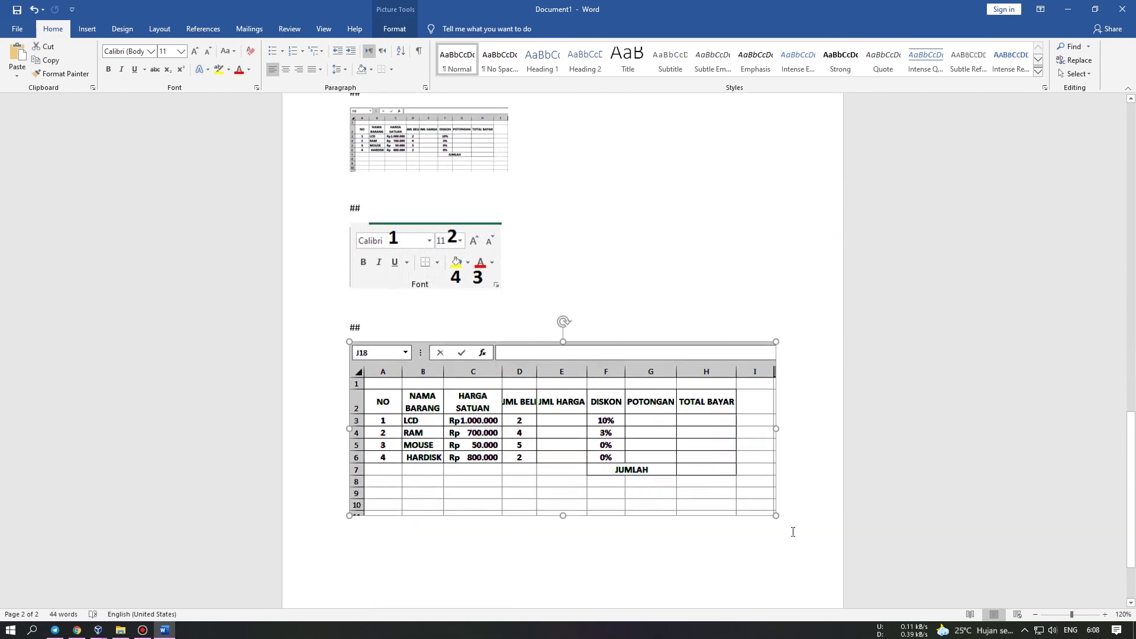
{"action": "left_click_drag", "start_coordinate": [776, 516], "coordinate": [445, 406]}
{"action": "left_click", "coordinate": [528, 407]}
{"action": "key", "text": "Return"}
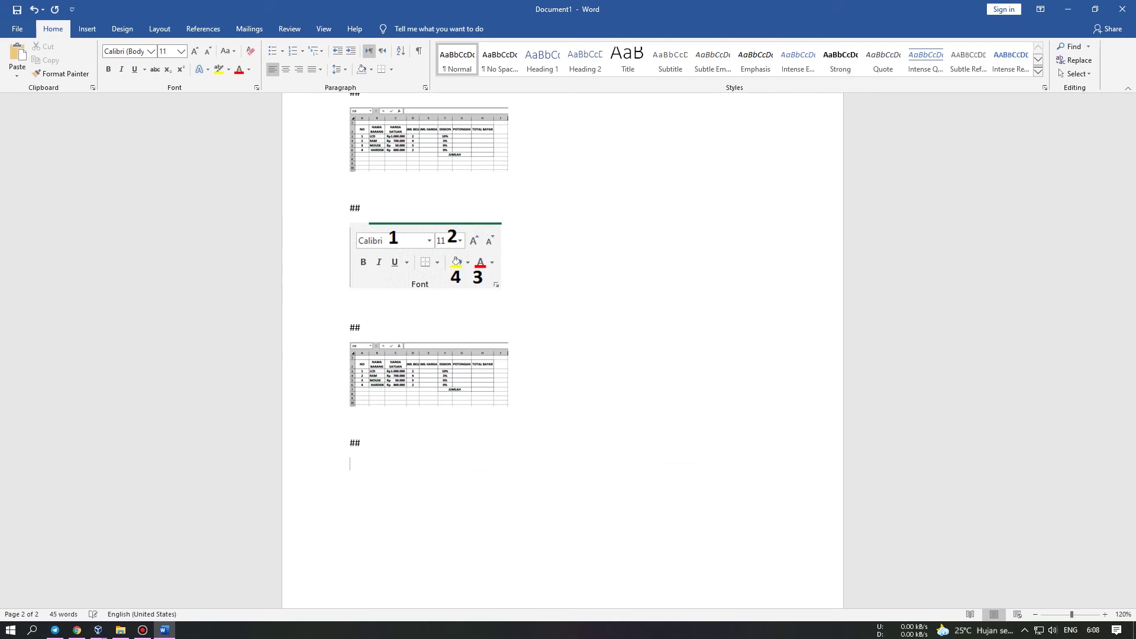
{"action": "left_click", "coordinate": [120, 630]}
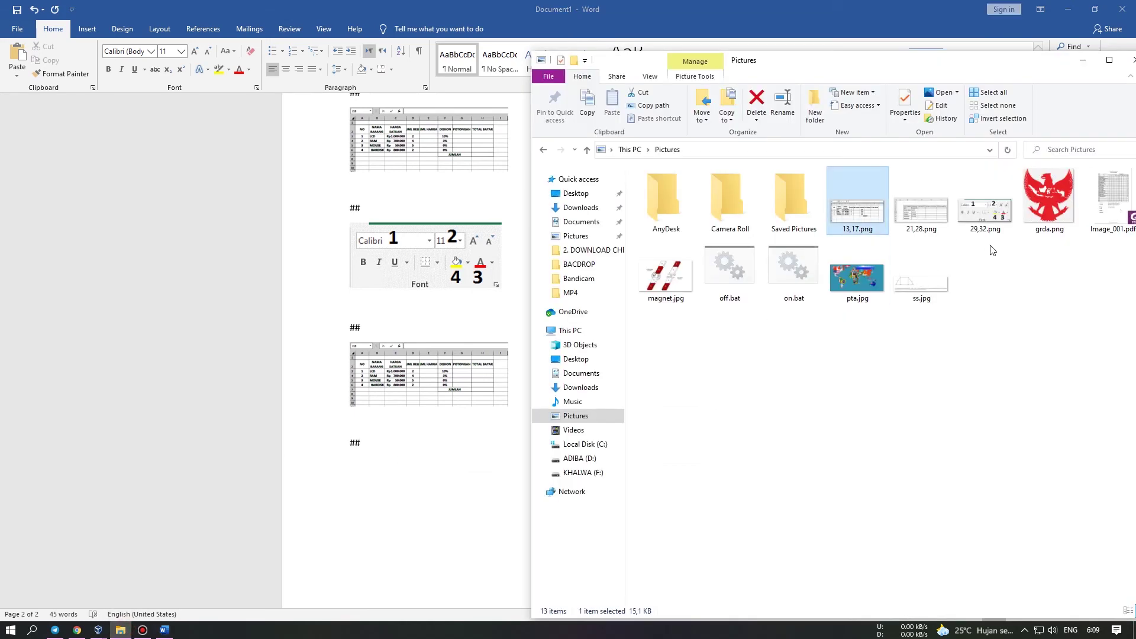
{"action": "left_click_drag", "start_coordinate": [999, 221], "coordinate": [391, 500]}
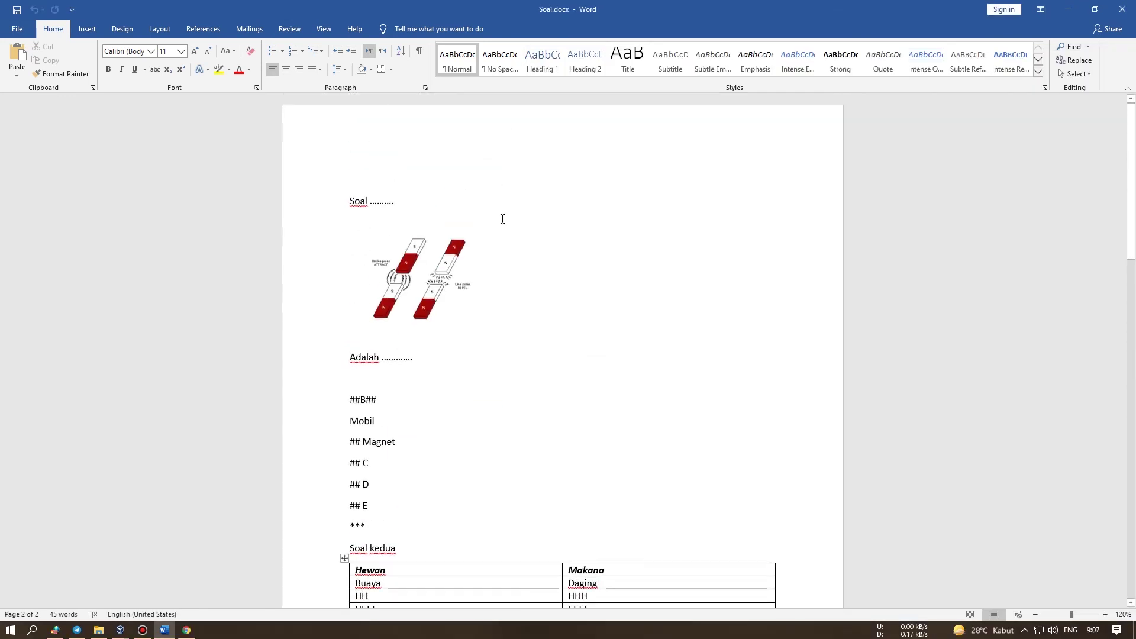
Review the questions in Soal.docx and select the document's entire content for copying.
{"action": "scroll", "coordinate": [415, 189], "scroll_direction": "down", "scroll_amount": 4}
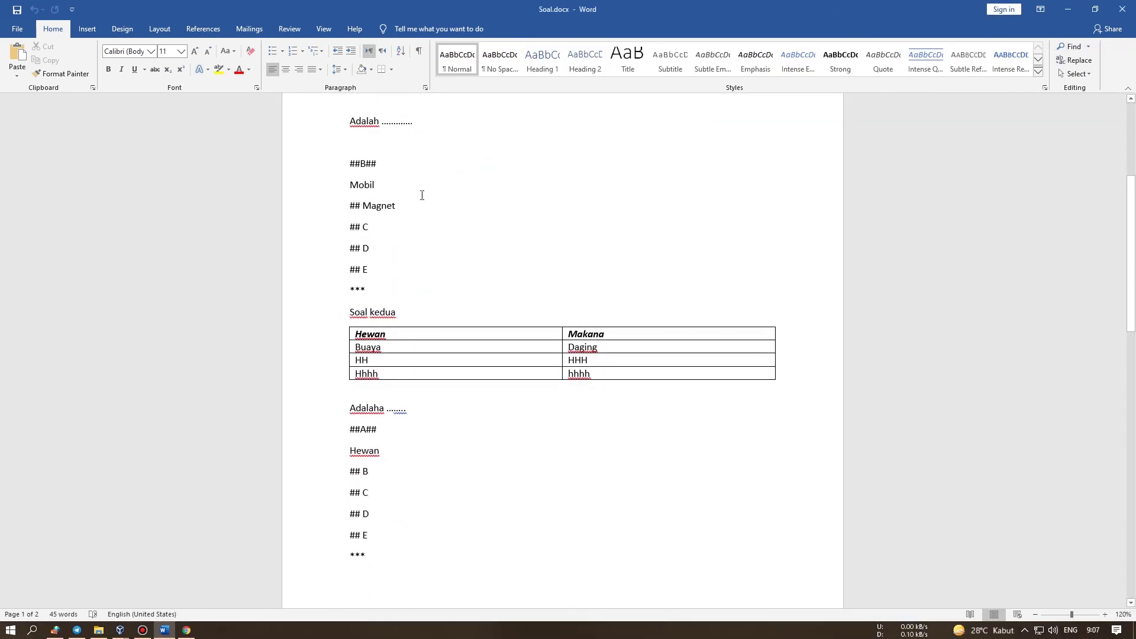
{"action": "scroll", "coordinate": [427, 203], "scroll_direction": "down", "scroll_amount": 1}
{"action": "scroll", "coordinate": [432, 213], "scroll_direction": "up", "scroll_amount": 5}
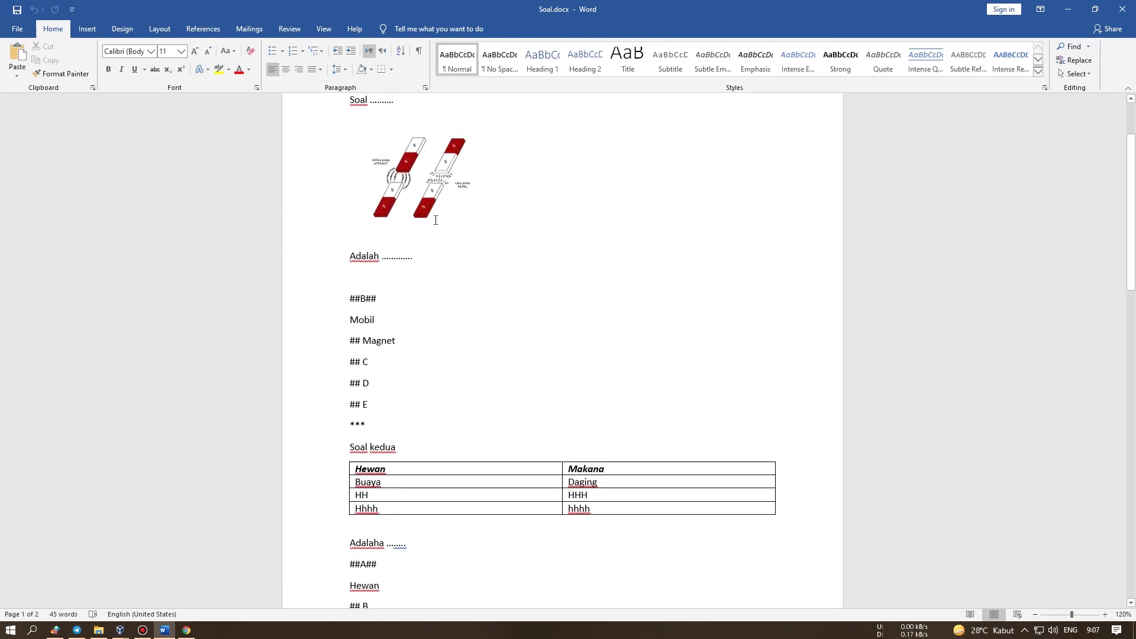
{"action": "scroll", "coordinate": [447, 243], "scroll_direction": "down", "scroll_amount": 8}
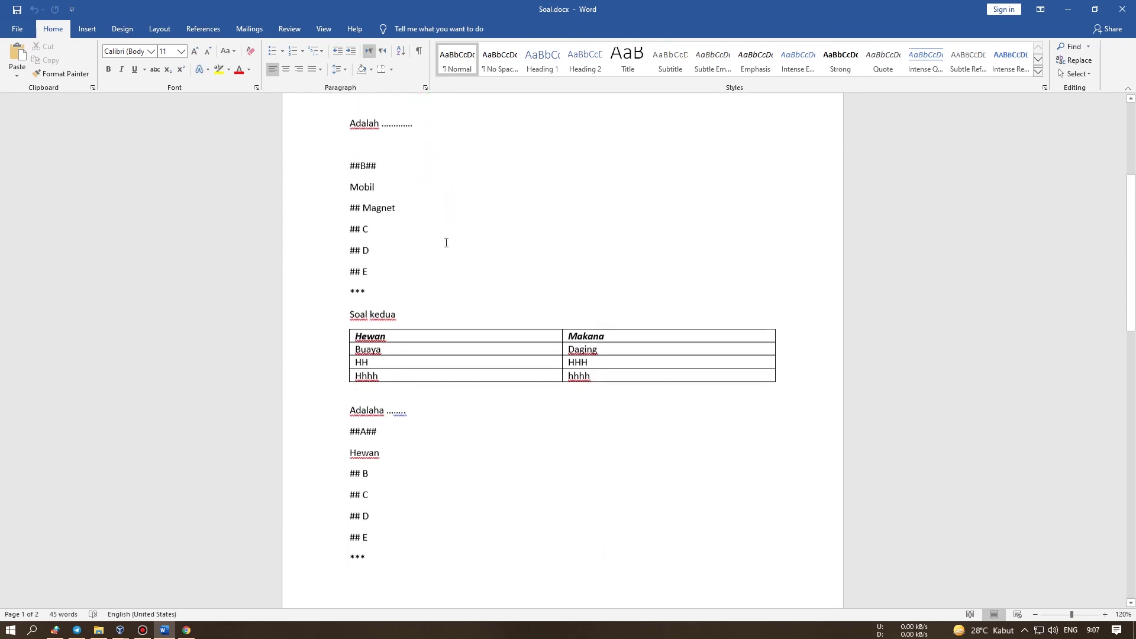
{"action": "scroll", "coordinate": [446, 243], "scroll_direction": "up", "scroll_amount": 3}
{"action": "scroll", "coordinate": [446, 243], "scroll_direction": "up", "scroll_amount": 6}
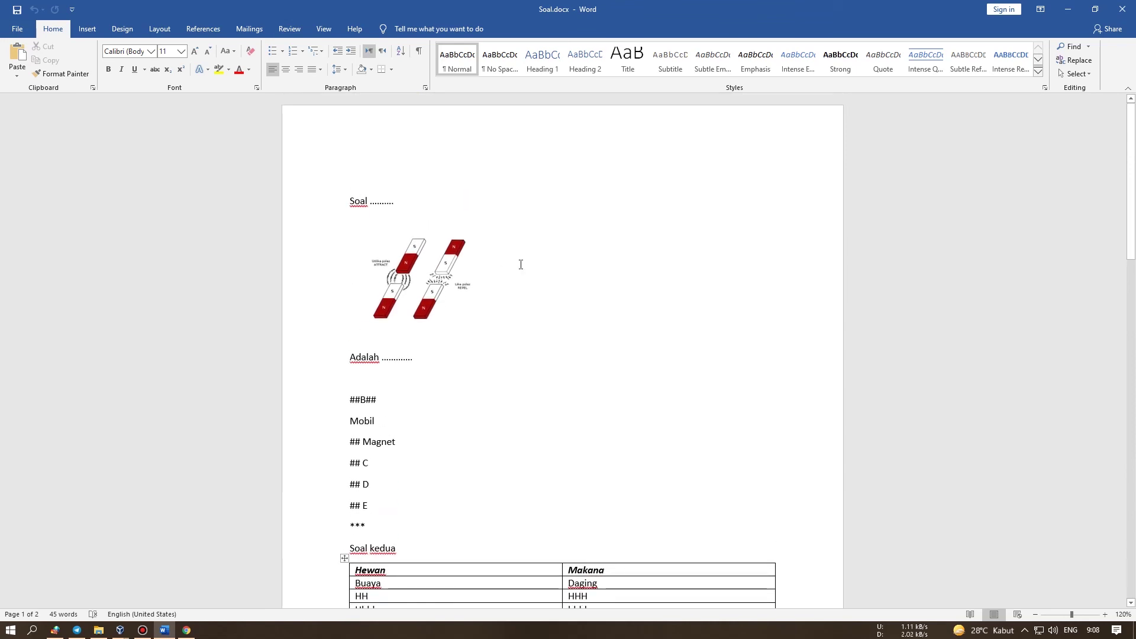
{"action": "key", "text": "ctrl+a"}
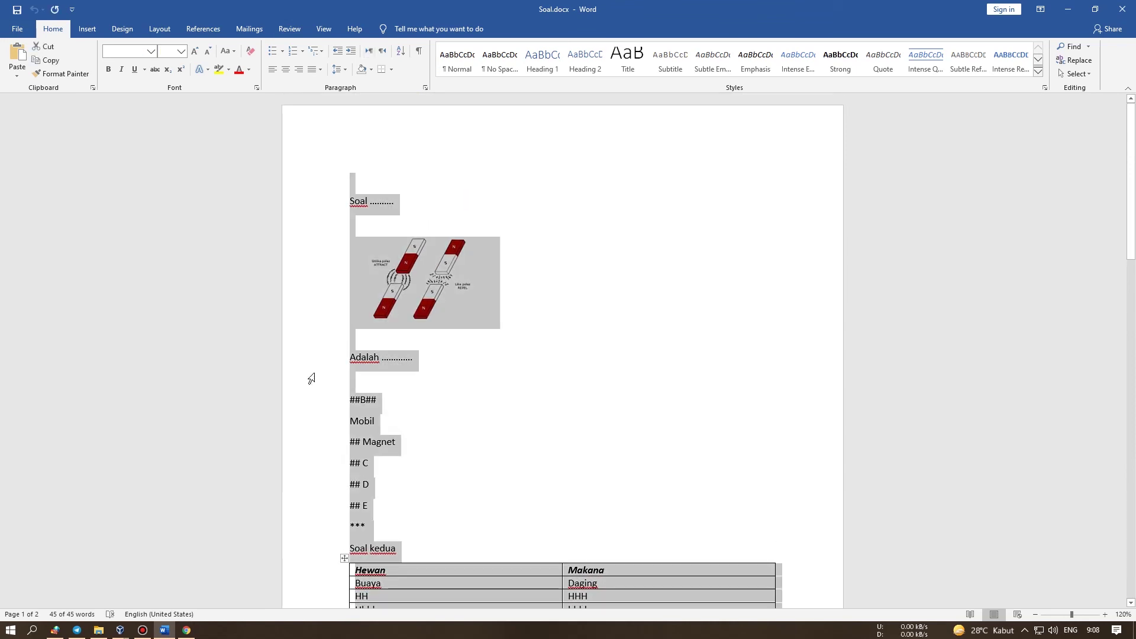
Switch to Extraordinary CBT in the browser and open the Paste soal page of the question bank OGZ-2021-IND.
{"action": "left_click", "coordinate": [187, 630]}
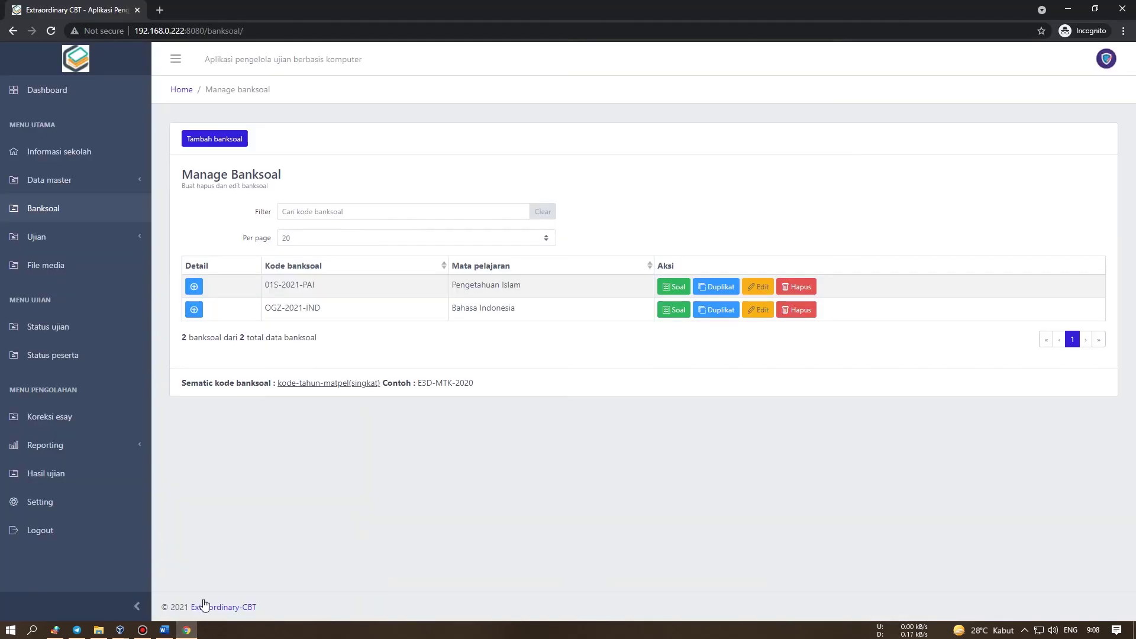
{"action": "left_click", "coordinate": [678, 313]}
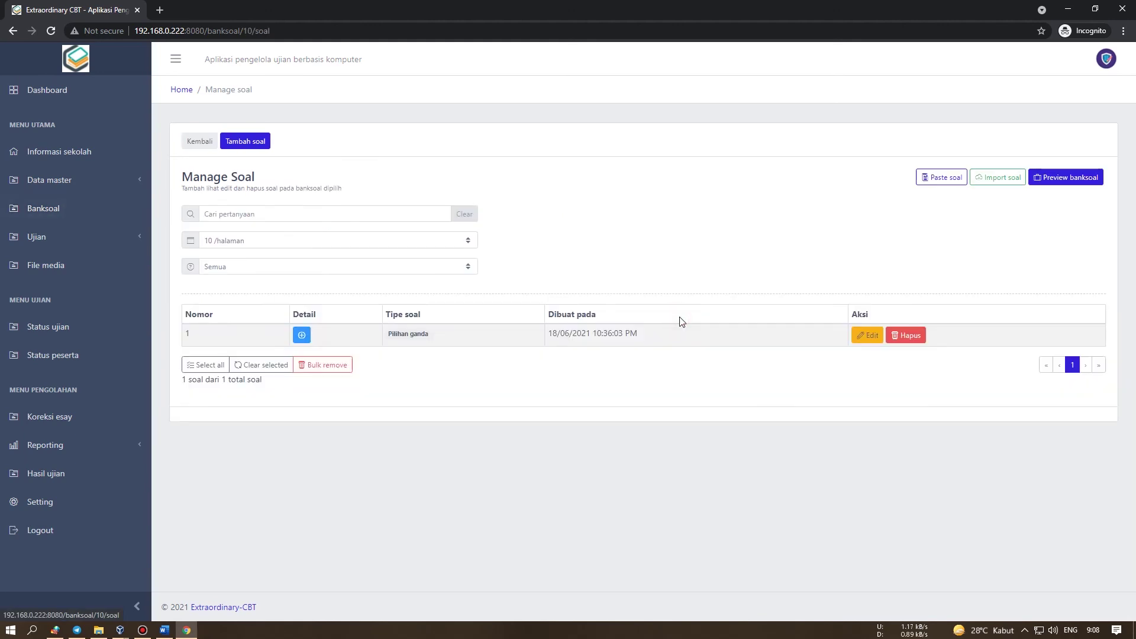
{"action": "left_click", "coordinate": [945, 180]}
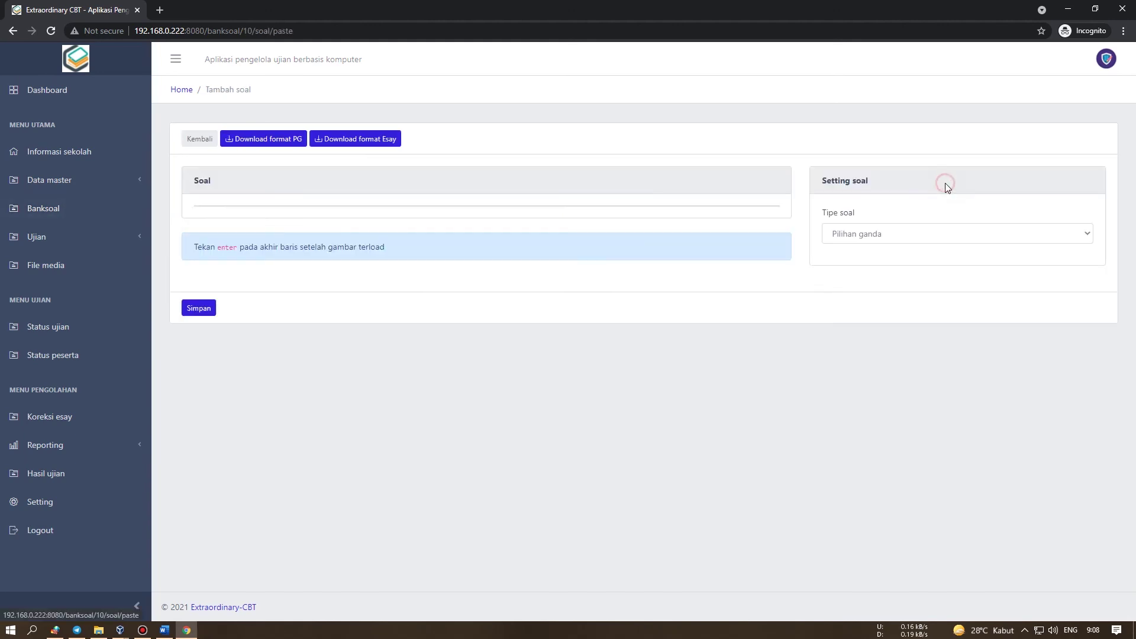
Paste the copied Word questions into the Soal editor.
{"action": "left_click", "coordinate": [369, 211]}
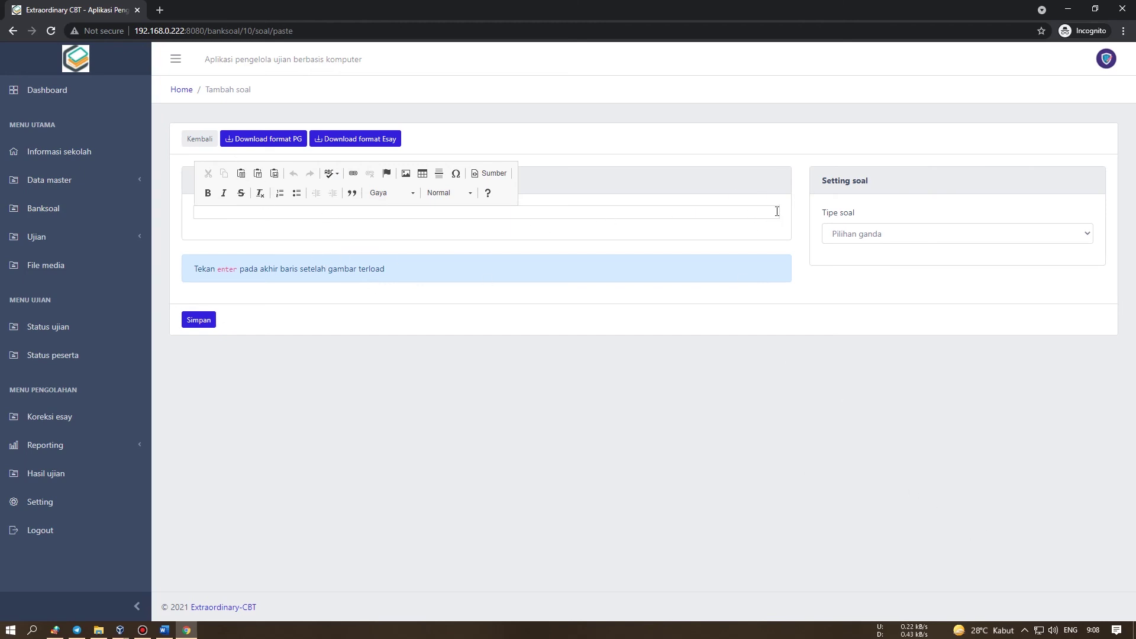
{"action": "key", "text": "ctrl+v"}
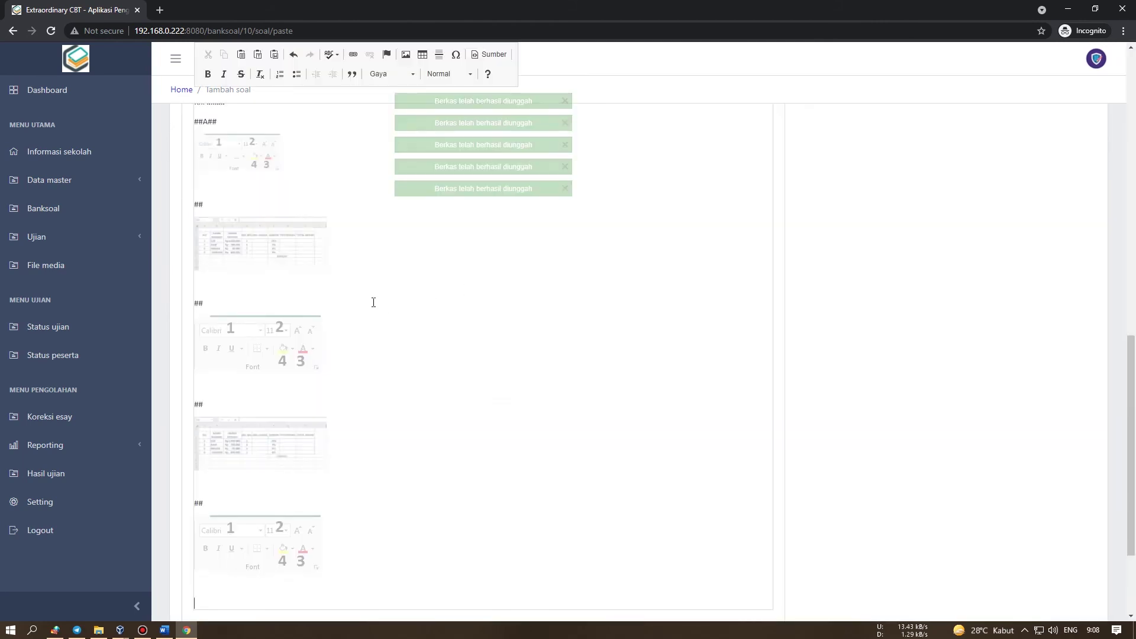
Review the pasted questions, table and option pictures in the editor, and read the note about pressing enter after loaded images.
{"action": "scroll", "coordinate": [476, 287], "scroll_direction": "up", "scroll_amount": 5}
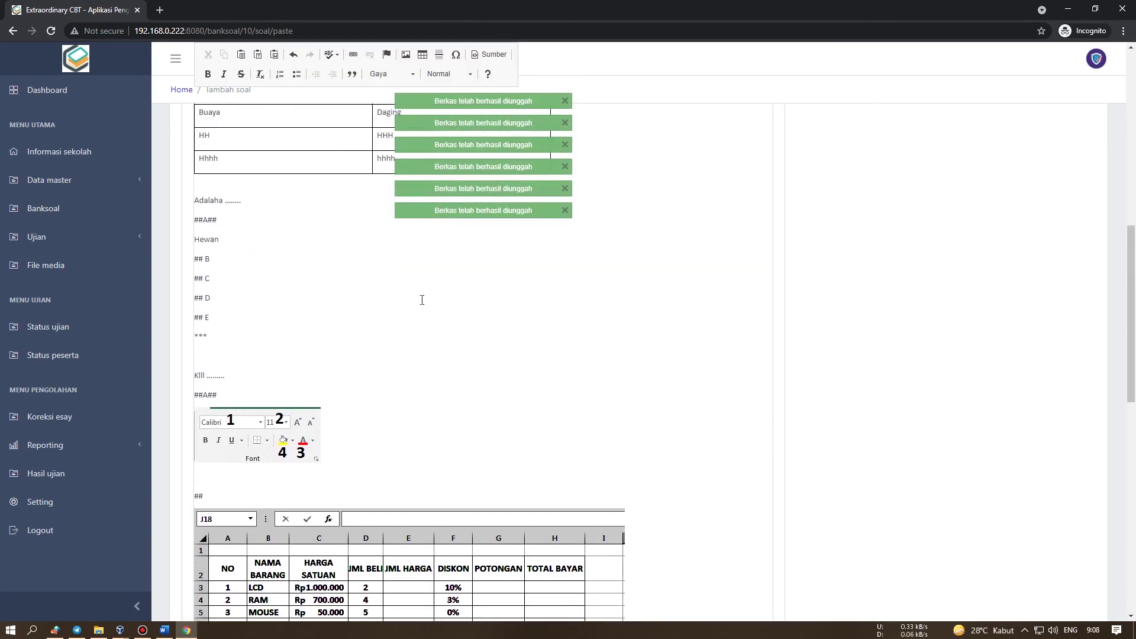
{"action": "scroll", "coordinate": [429, 298], "scroll_direction": "up", "scroll_amount": 8}
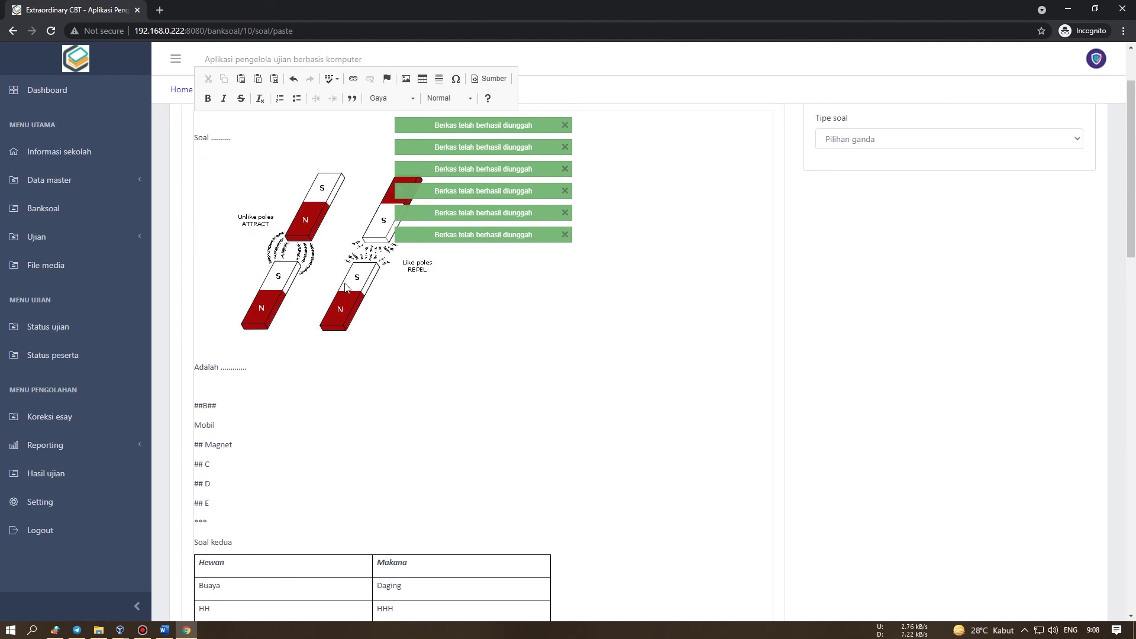
{"action": "scroll", "coordinate": [271, 371], "scroll_direction": "down", "scroll_amount": 10}
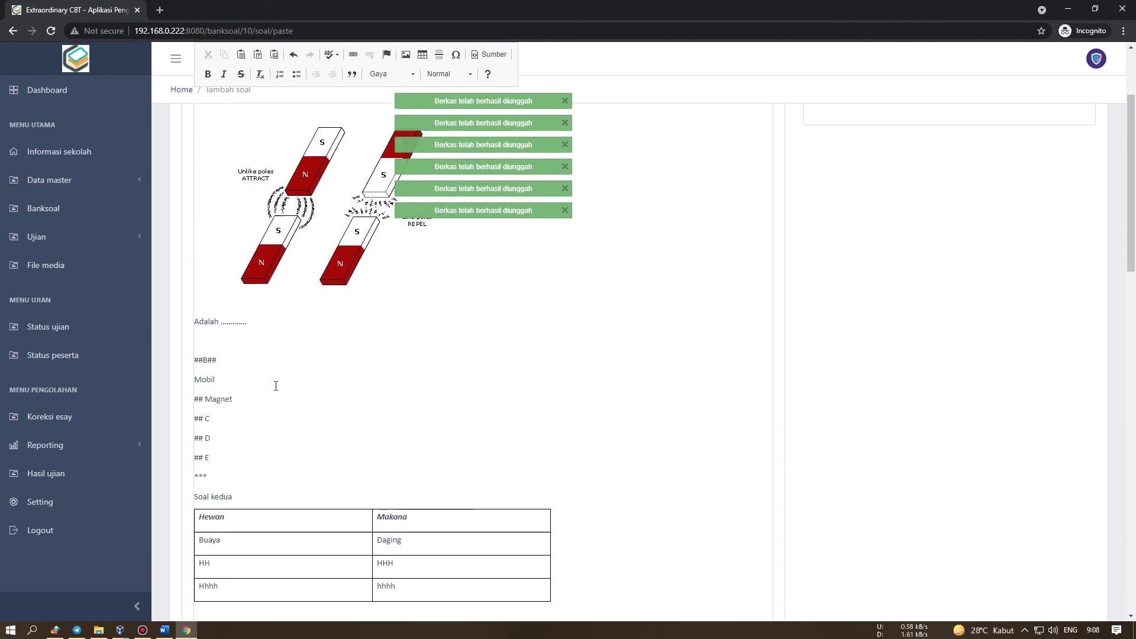
{"action": "scroll", "coordinate": [288, 399], "scroll_direction": "down", "scroll_amount": 6}
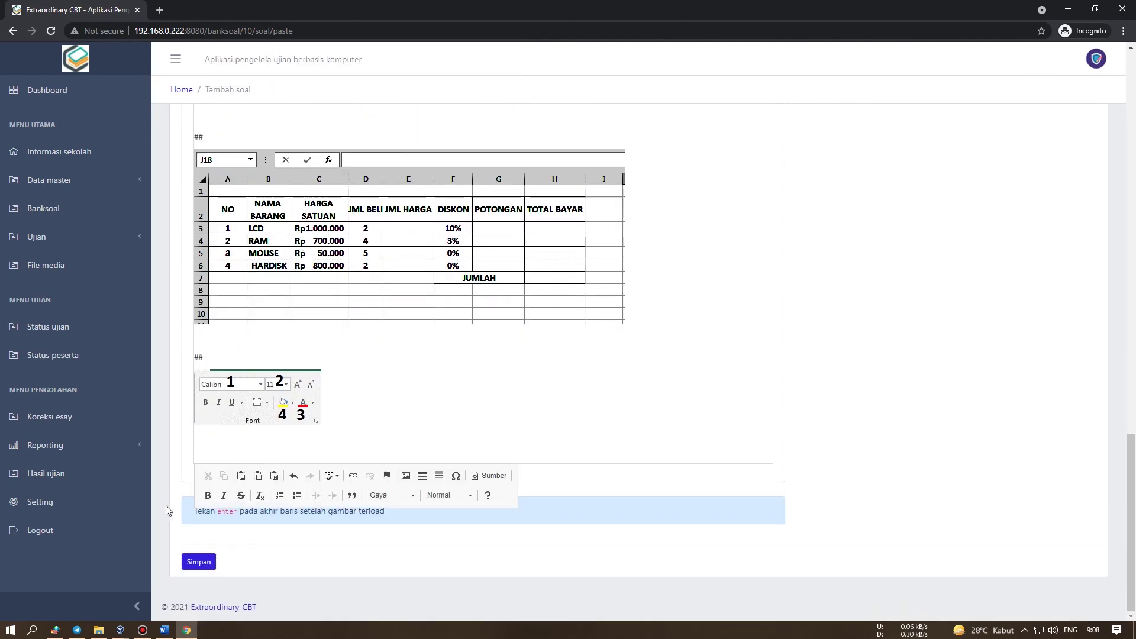
{"action": "left_click_drag", "start_coordinate": [390, 514], "coordinate": [194, 512]}
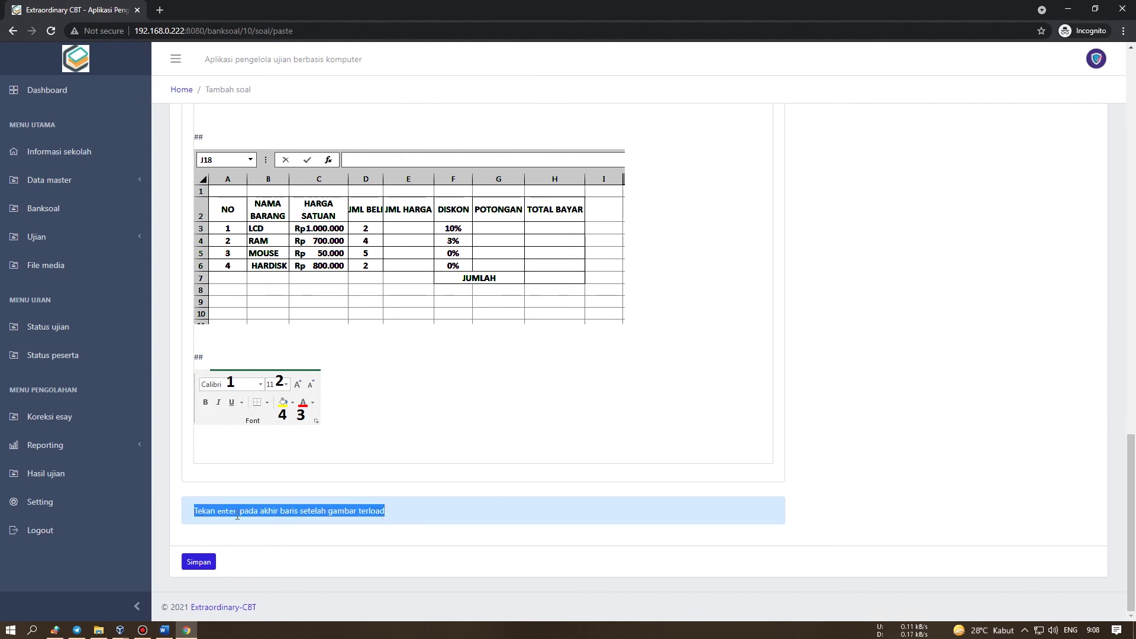
{"action": "left_click", "coordinate": [241, 513]}
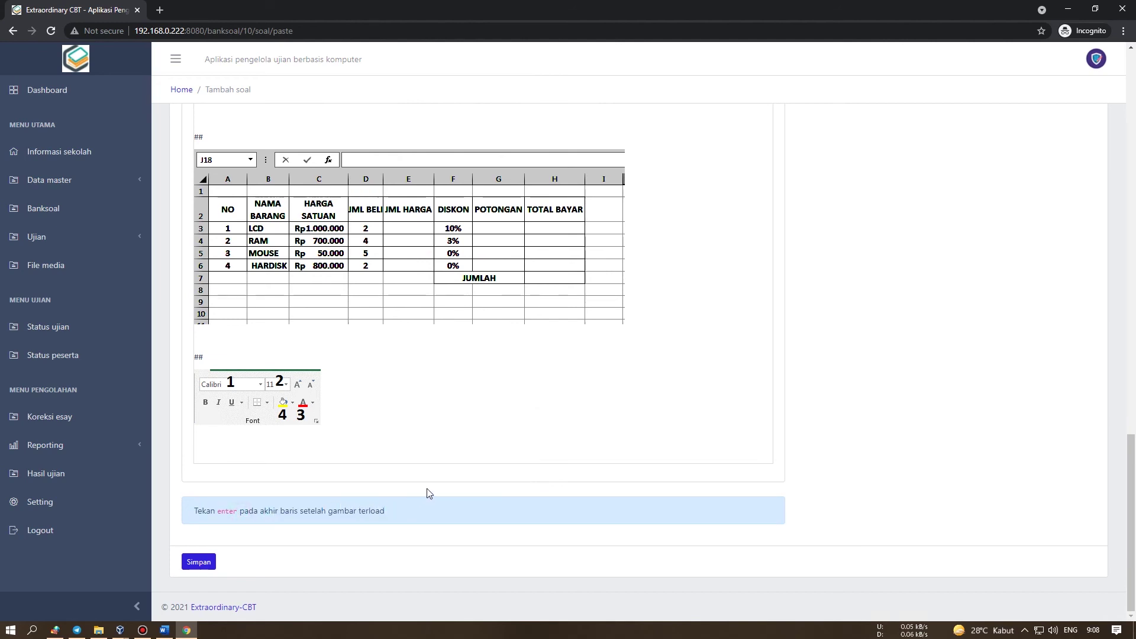
{"action": "scroll", "coordinate": [485, 446], "scroll_direction": "up", "scroll_amount": 20}
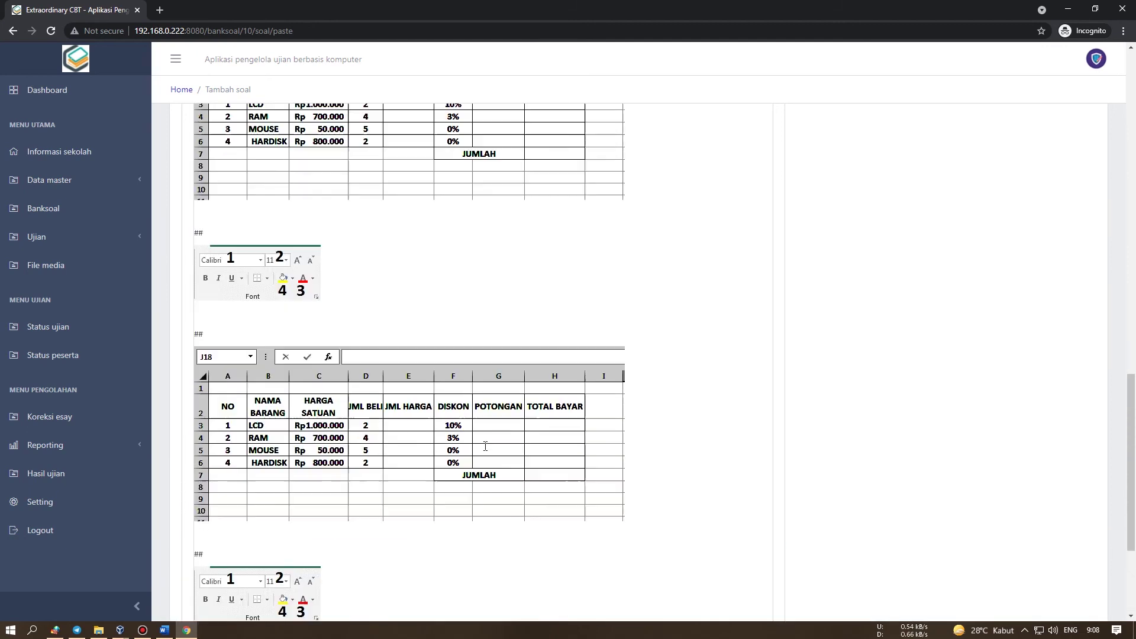
{"action": "scroll", "coordinate": [485, 447], "scroll_direction": "up", "scroll_amount": 1}
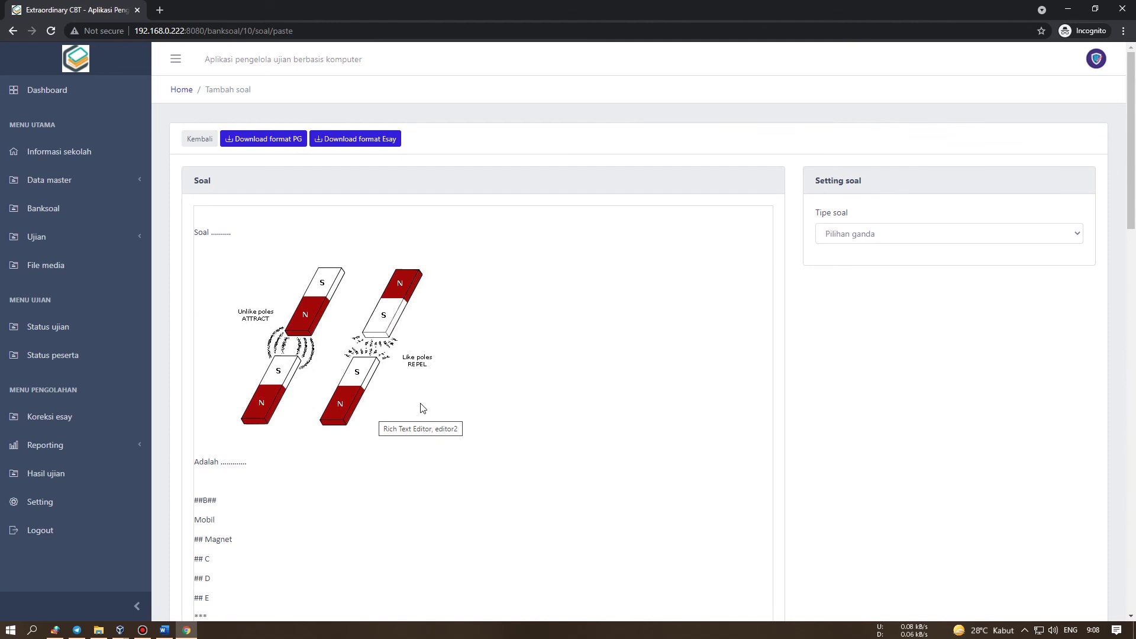
Add a line break at the end of the magnet picture's line in the first question.
{"action": "left_click", "coordinate": [467, 430]}
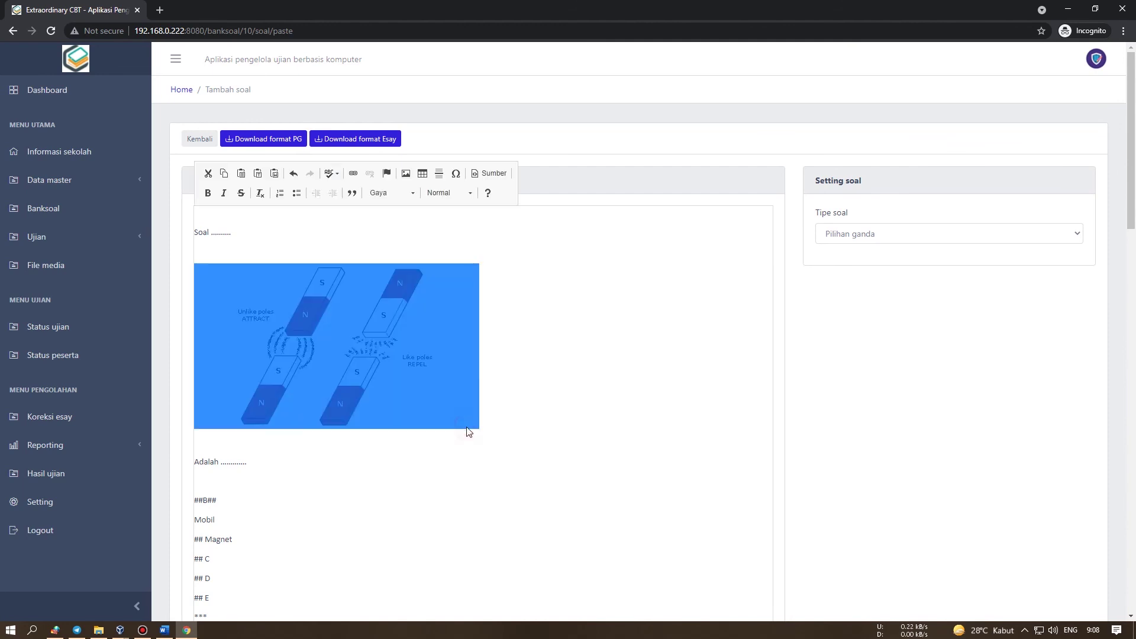
{"action": "left_click", "coordinate": [509, 420]}
{"action": "key", "text": "Return"}
Add a line break after each of the third, fourth and fifth option pictures in the last question.
{"action": "scroll", "coordinate": [490, 421], "scroll_direction": "down", "scroll_amount": 4}
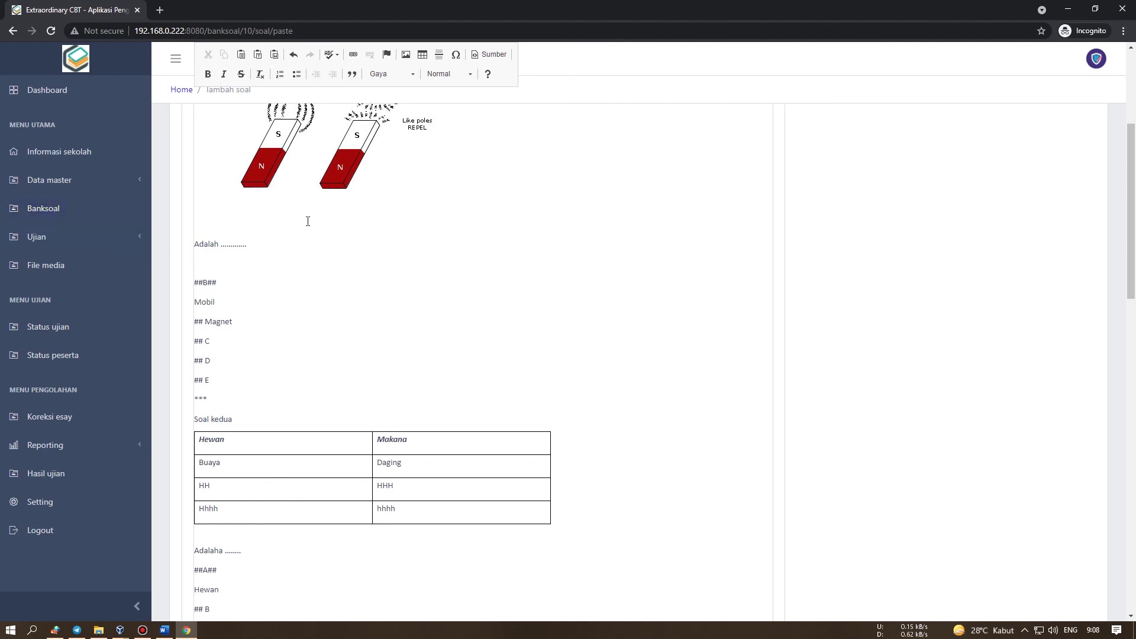
{"action": "scroll", "coordinate": [391, 303], "scroll_direction": "down", "scroll_amount": 8}
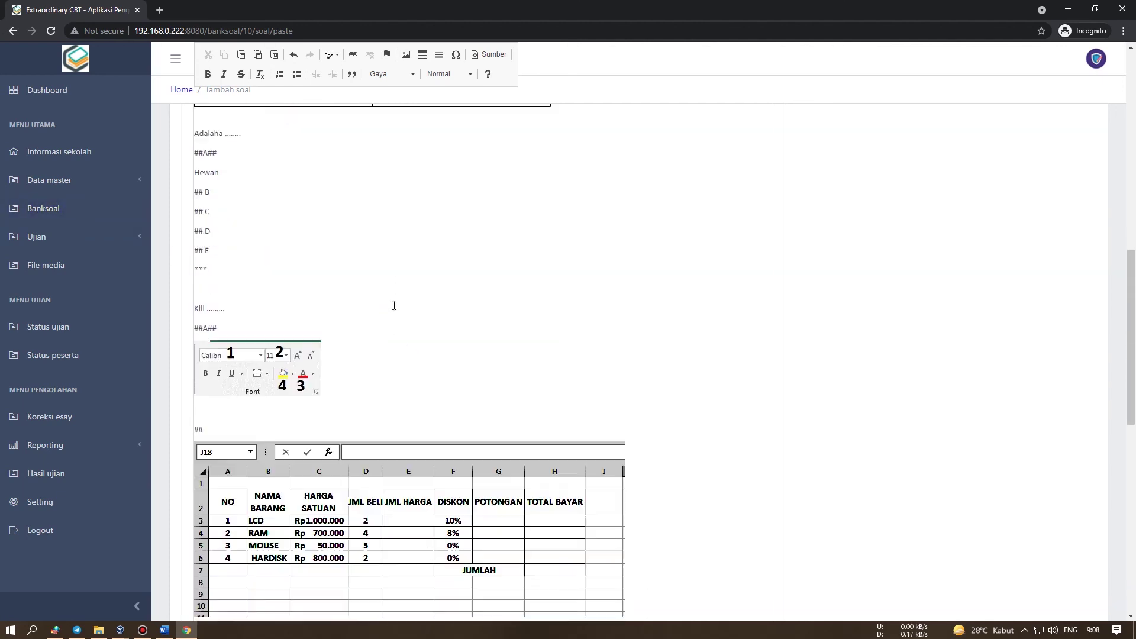
{"action": "scroll", "coordinate": [355, 340], "scroll_direction": "down", "scroll_amount": 4}
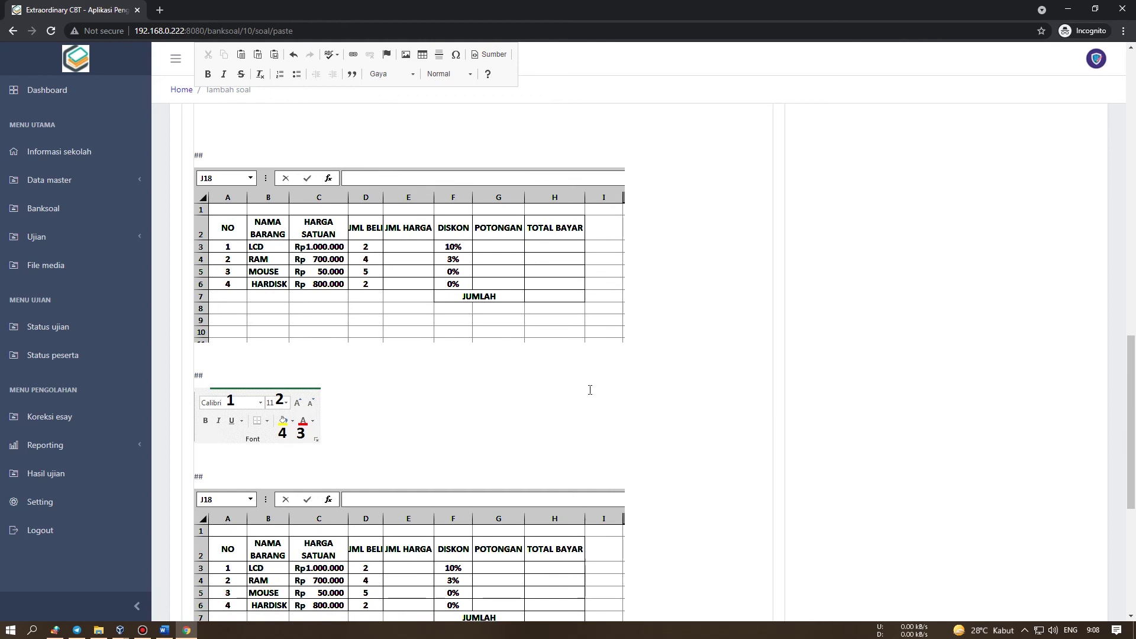
{"action": "left_click", "coordinate": [344, 442]}
{"action": "key", "text": "Return"}
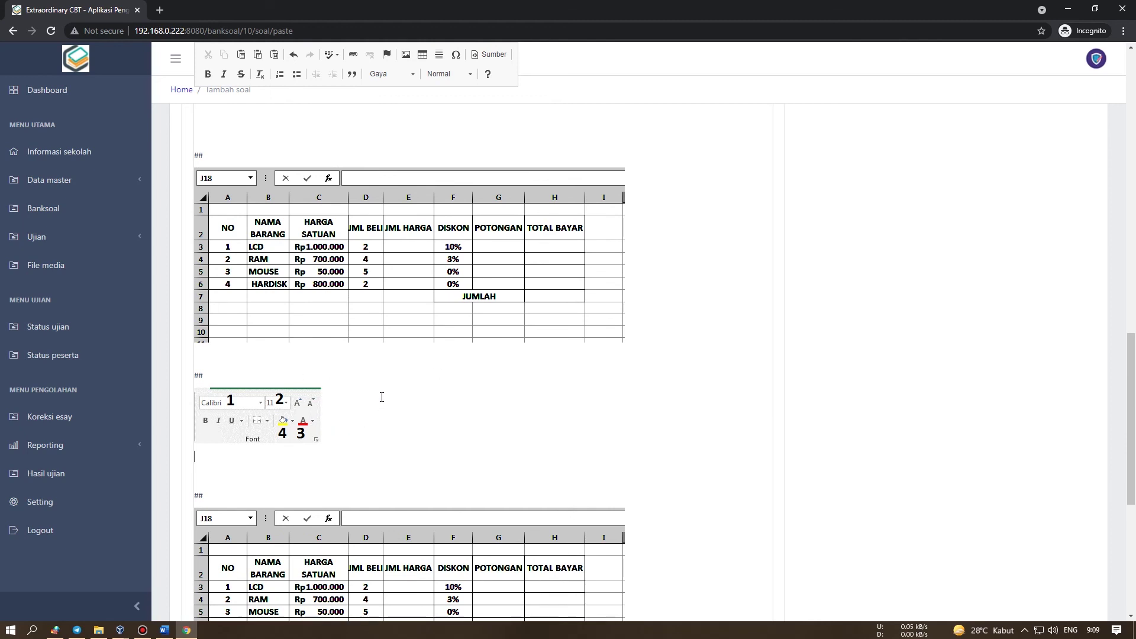
{"action": "scroll", "coordinate": [381, 397], "scroll_direction": "down", "scroll_amount": 6}
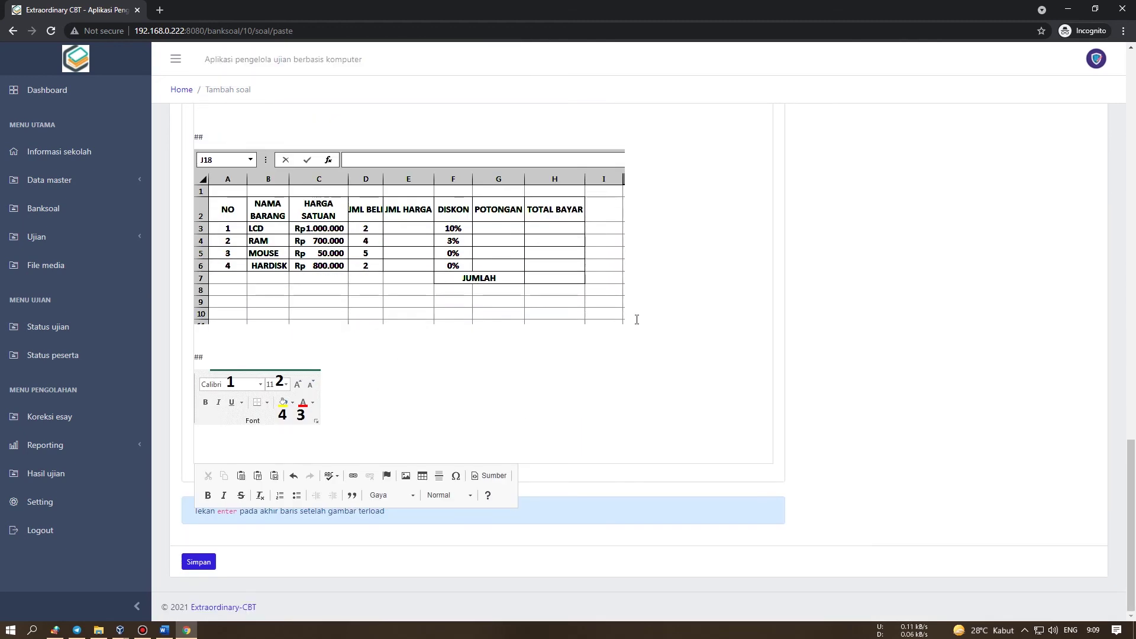
{"action": "left_click", "coordinate": [637, 319]}
{"action": "key", "text": "Return"}
{"action": "left_click", "coordinate": [361, 439]}
{"action": "key", "text": "Return"}
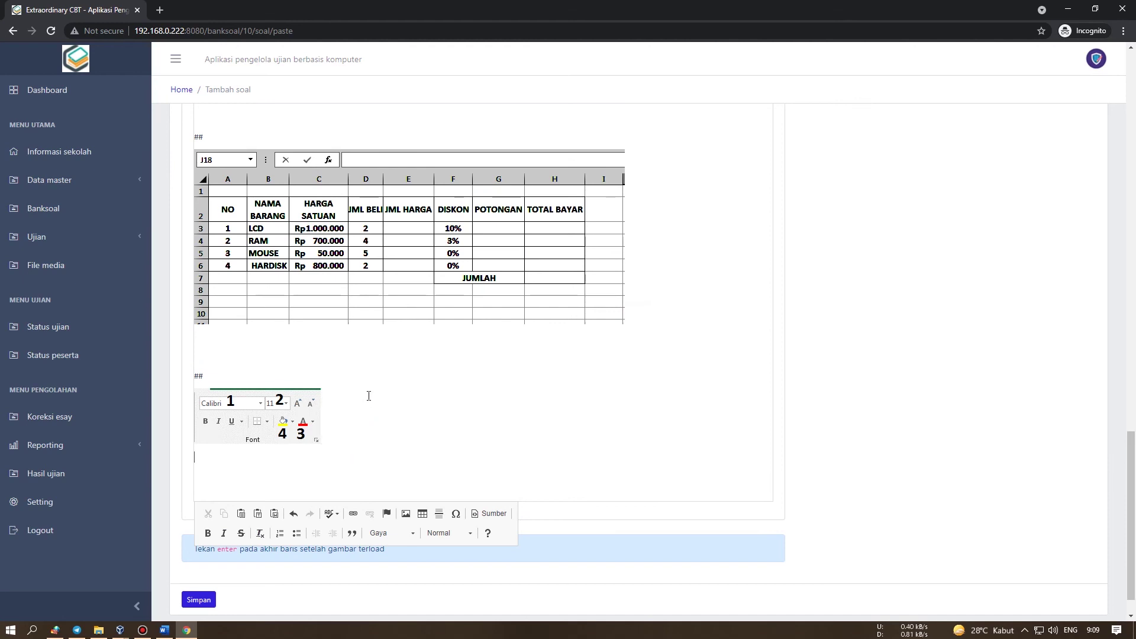
Save the pasted multiple-choice questions and return to the question bank's Manage Soal list.
{"action": "scroll", "coordinate": [358, 349], "scroll_direction": "up", "scroll_amount": 5}
{"action": "scroll", "coordinate": [332, 254], "scroll_direction": "down", "scroll_amount": 6}
{"action": "left_click", "coordinate": [201, 563]}
{"action": "left_click", "coordinate": [199, 138]}
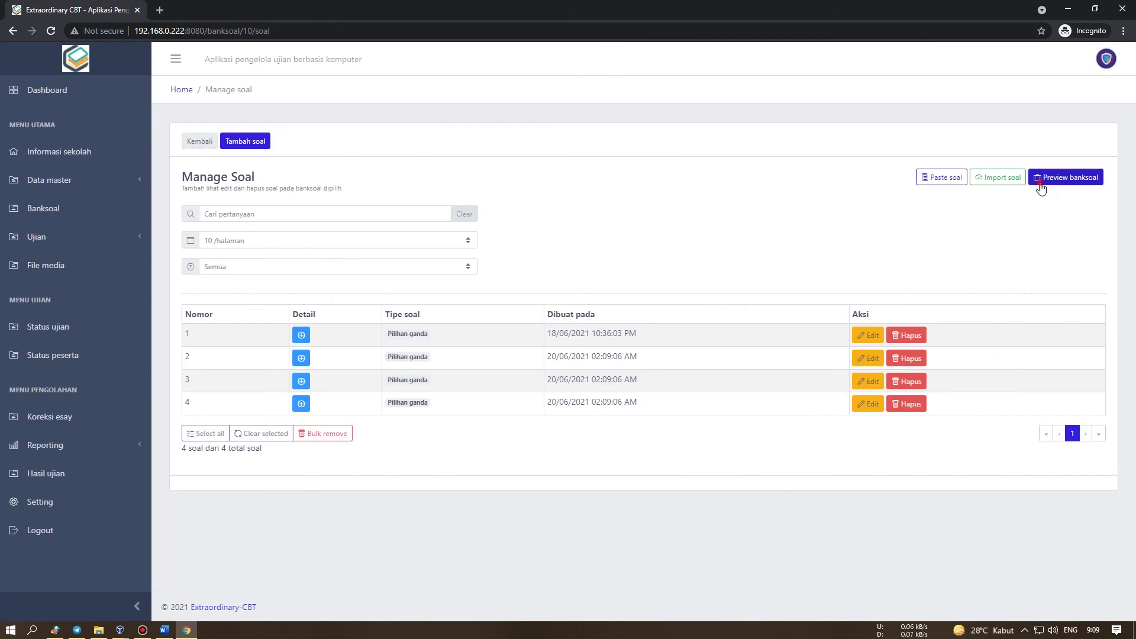
Open the question bank preview and examine the imported questions, their picture options and the starred answer keys.
{"action": "left_click", "coordinate": [1041, 180]}
{"action": "scroll", "coordinate": [554, 379], "scroll_direction": "down", "scroll_amount": 4}
{"action": "scroll", "coordinate": [554, 379], "scroll_direction": "down", "scroll_amount": 20}
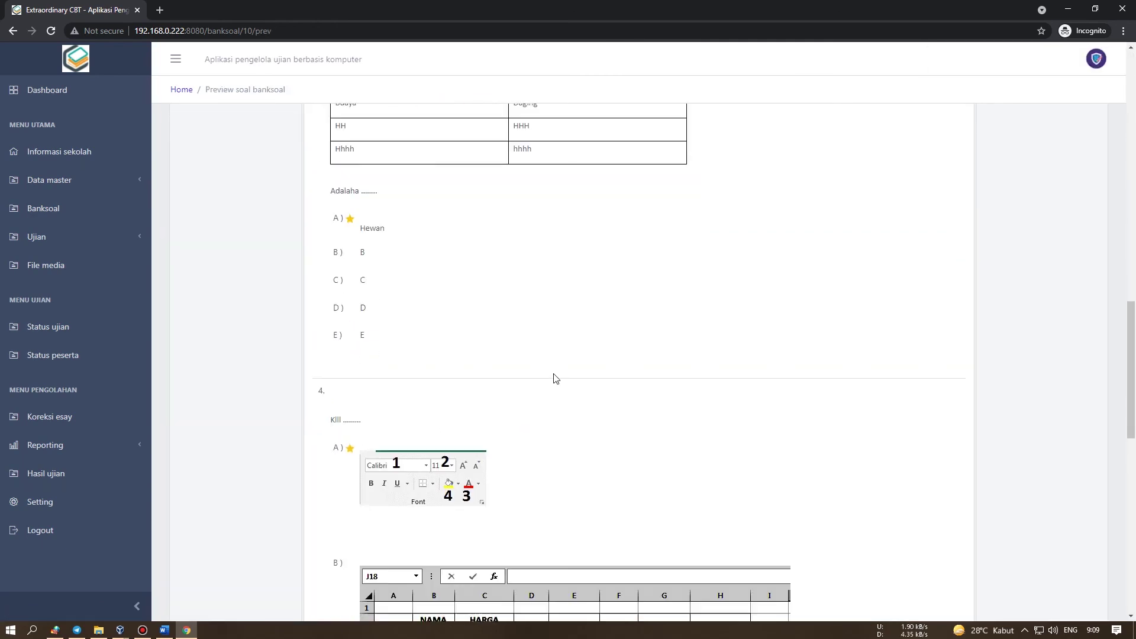
{"action": "scroll", "coordinate": [557, 379], "scroll_direction": "up", "scroll_amount": 10}
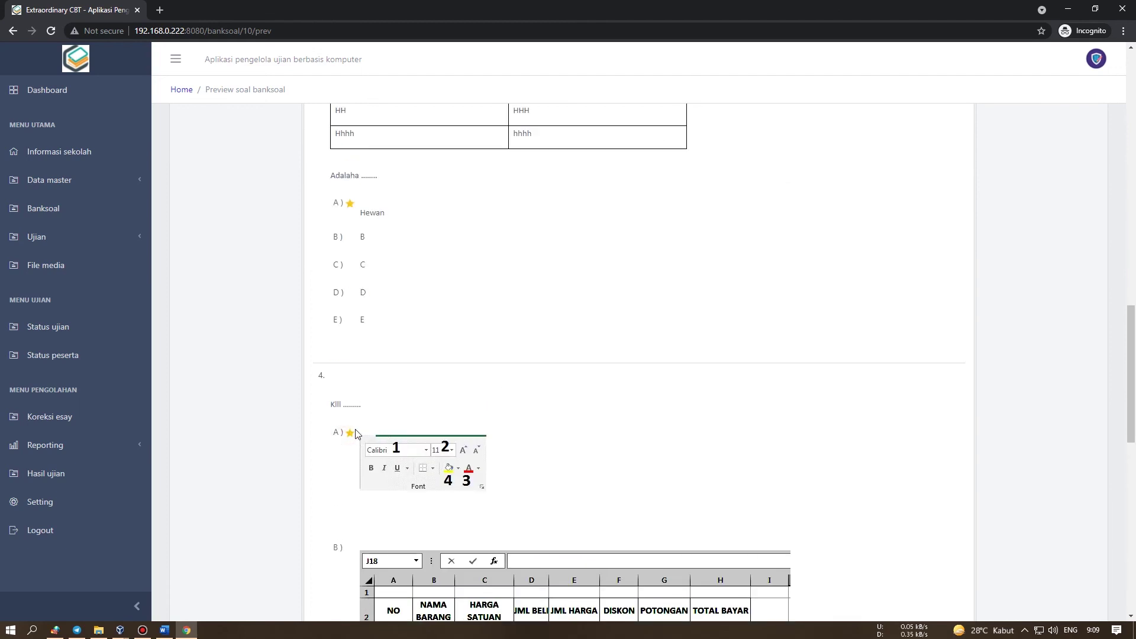
{"action": "scroll", "coordinate": [401, 376], "scroll_direction": "up", "scroll_amount": 5}
Check the table and its heading formatting in question 3 of the preview, and look back over question 2.
{"action": "left_click_drag", "start_coordinate": [329, 362], "coordinate": [666, 398]}
{"action": "left_click", "coordinate": [662, 400]}
{"action": "left_click_drag", "start_coordinate": [372, 365], "coordinate": [324, 363]}
{"action": "left_click", "coordinate": [540, 362]}
{"action": "double_click", "coordinate": [562, 364]}
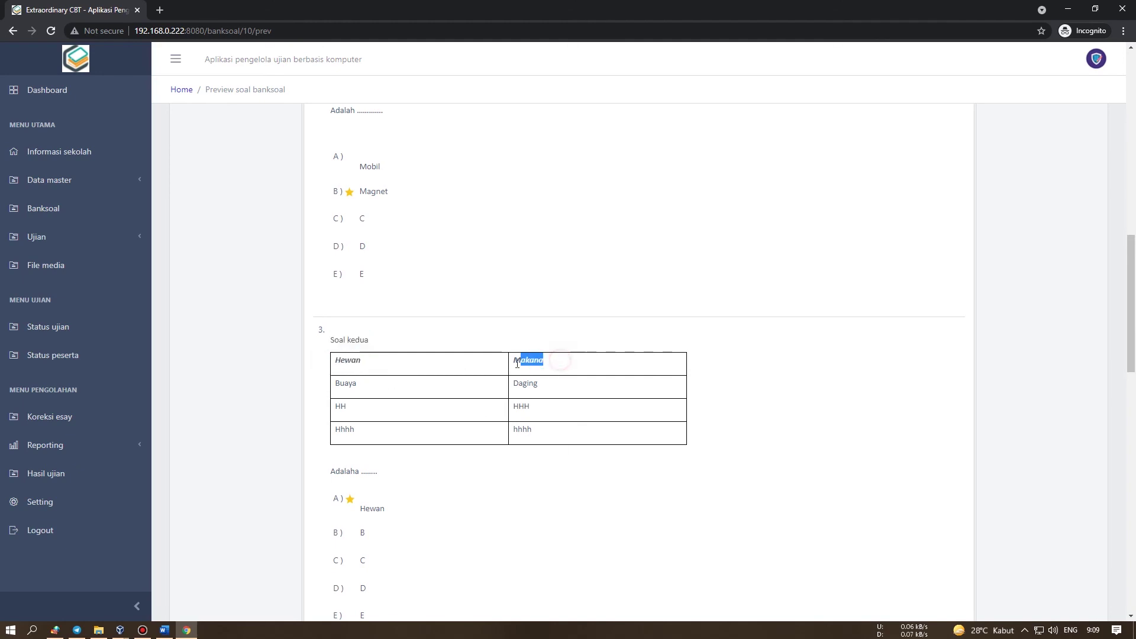
{"action": "double_click", "coordinate": [391, 371]}
{"action": "scroll", "coordinate": [394, 403], "scroll_direction": "down", "scroll_amount": 1}
{"action": "scroll", "coordinate": [399, 412], "scroll_direction": "up", "scroll_amount": 12}
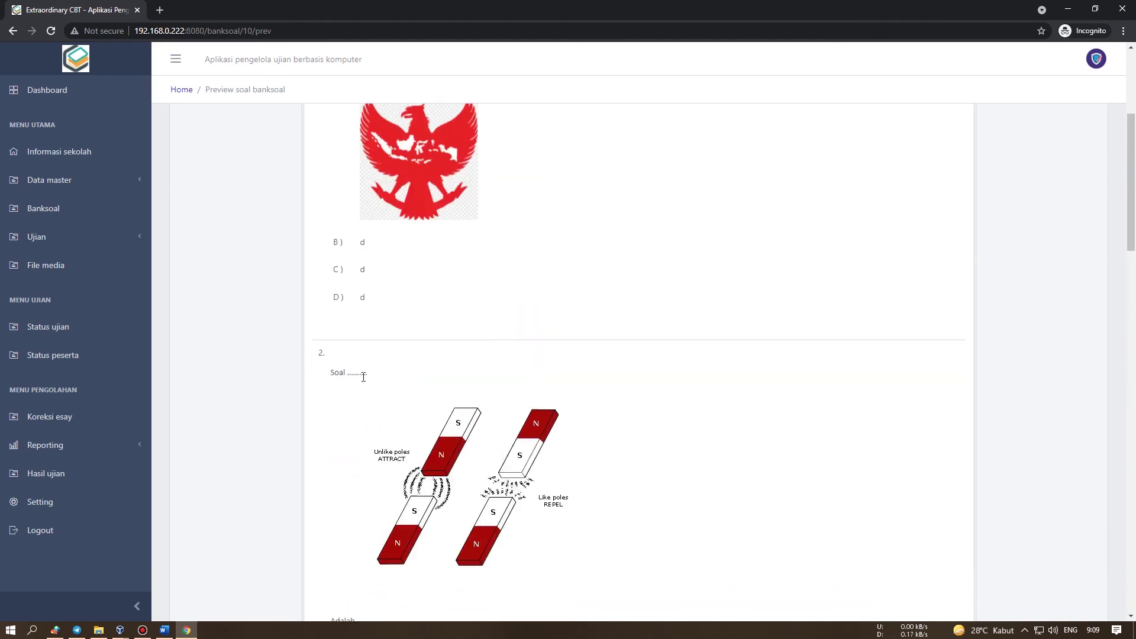